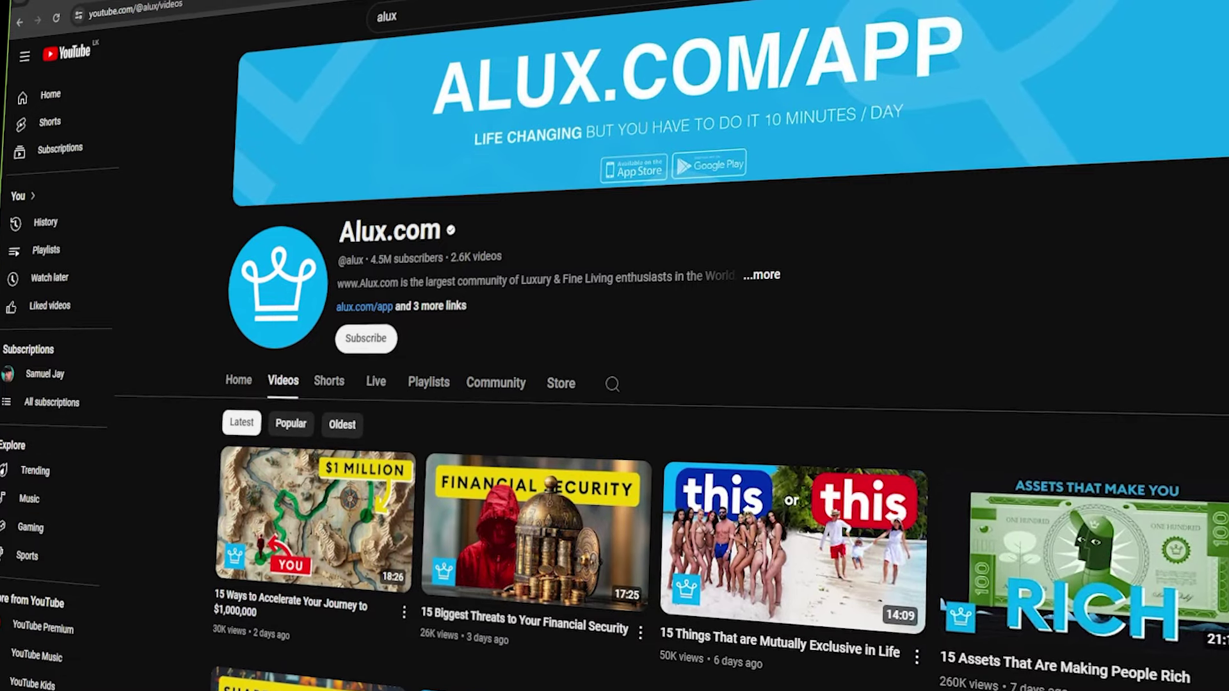
- Scroll through the Alux.com channel's Videos tab, looking at its list-style videos for inspiration
scroll(704, 384, down, 3)
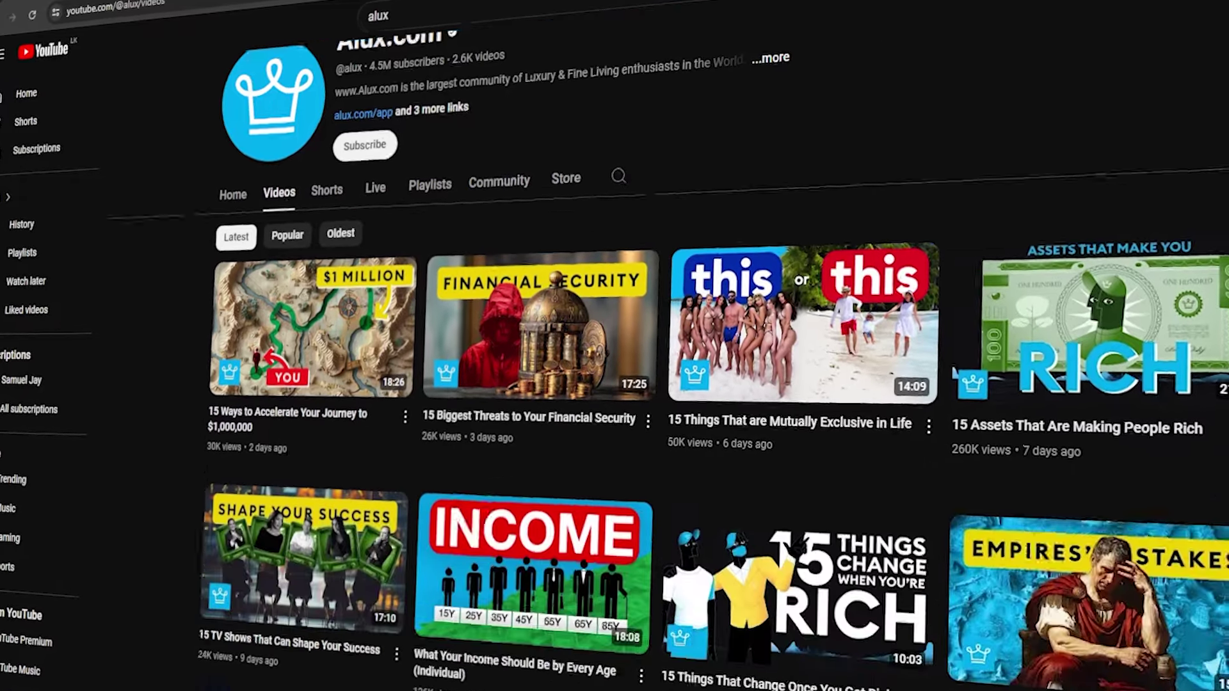
scroll(704, 384, down, 7)
scroll(704, 384, down, 7)
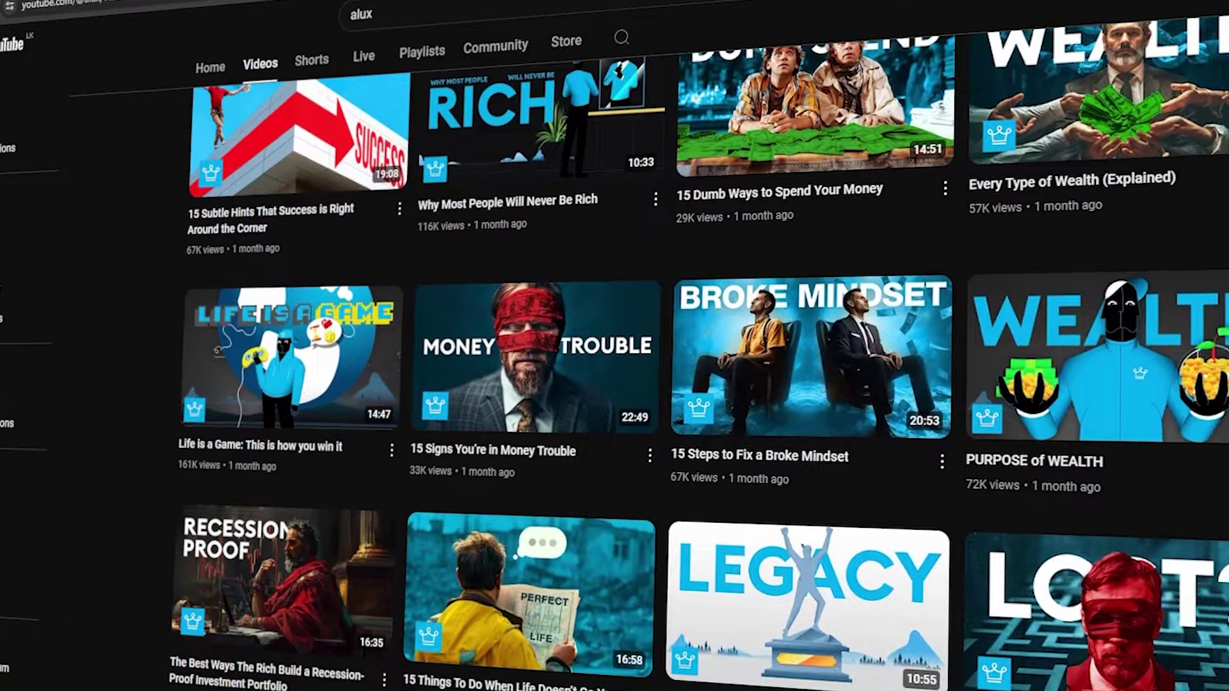
scroll(704, 384, up, 15)
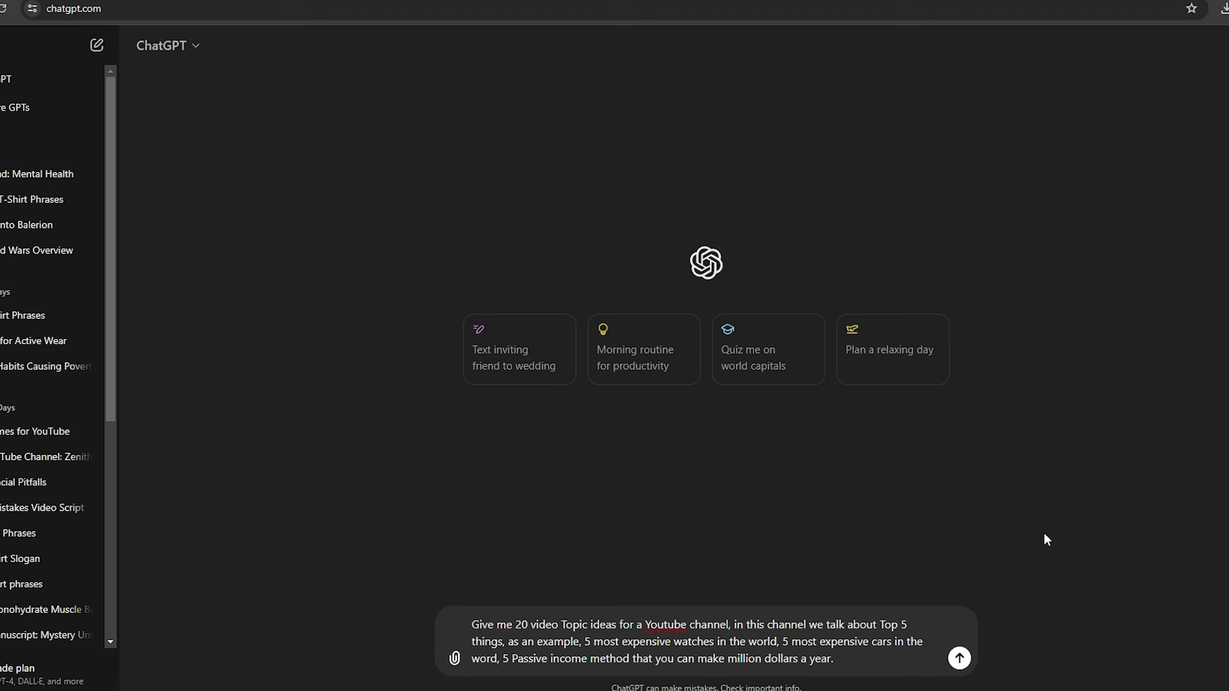
- Send ChatGPT the prompt asking for 20 Top 5 video topic ideas
click(958, 658)
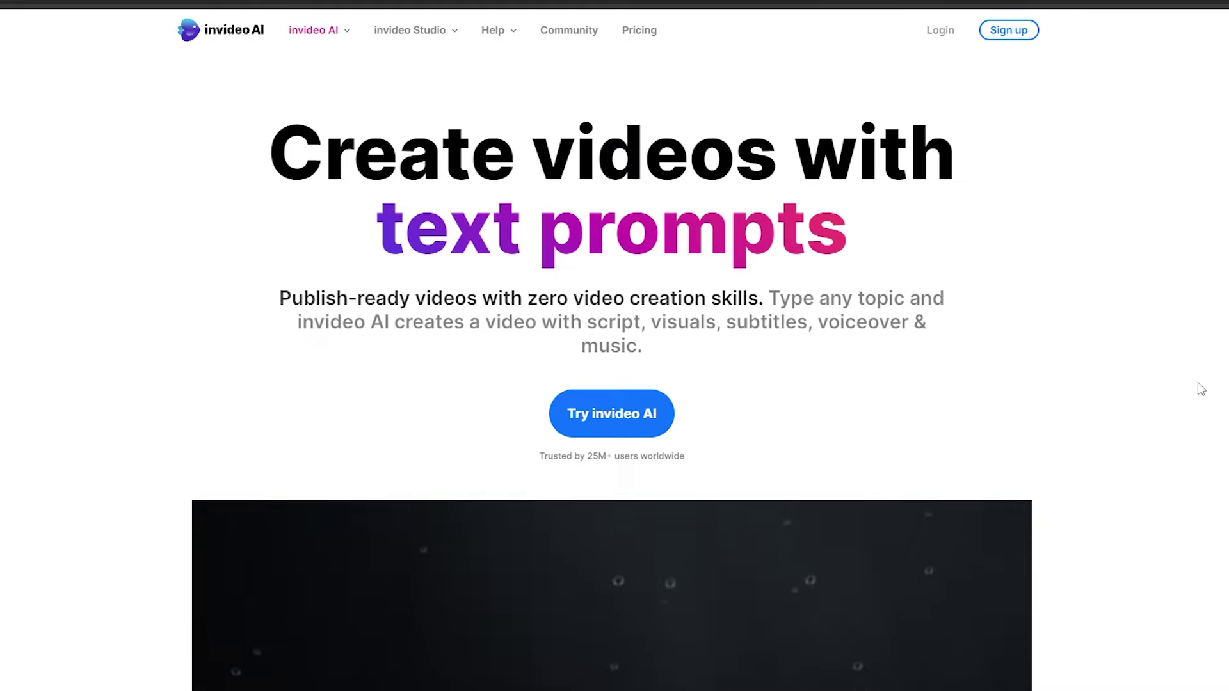
- Scroll down the invideo AI homepage through its text-to-video feature sections
scroll(1198, 388, down, 10)
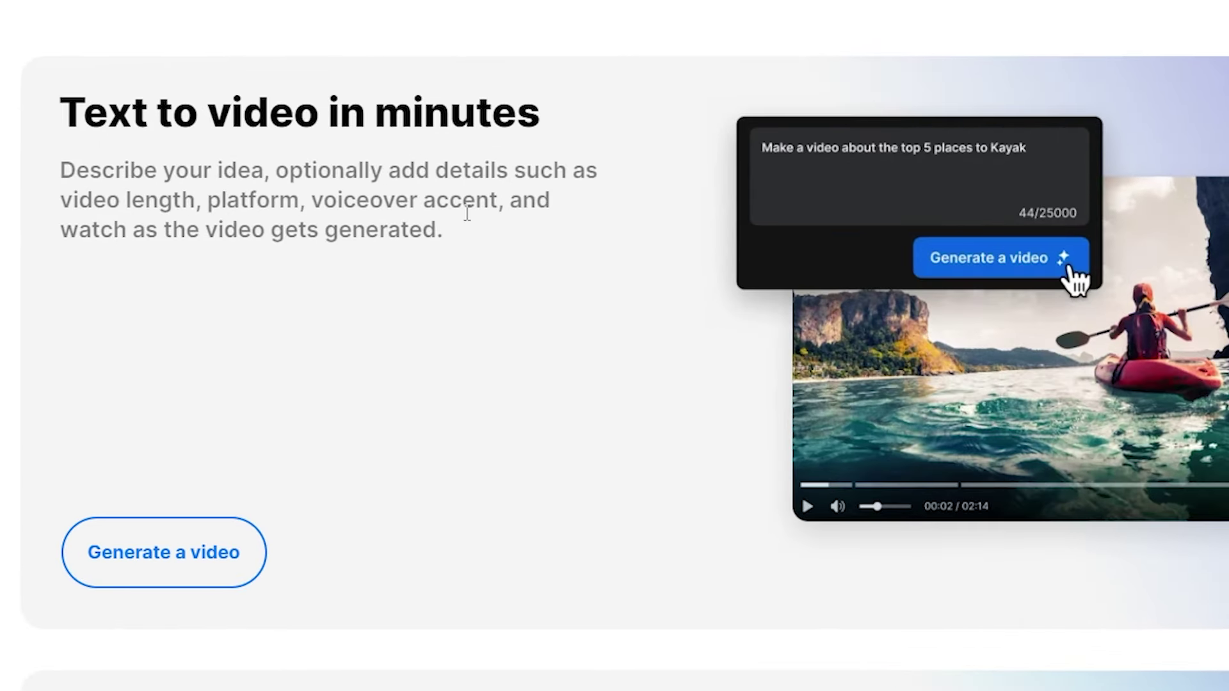
scroll(467, 215, down, 6)
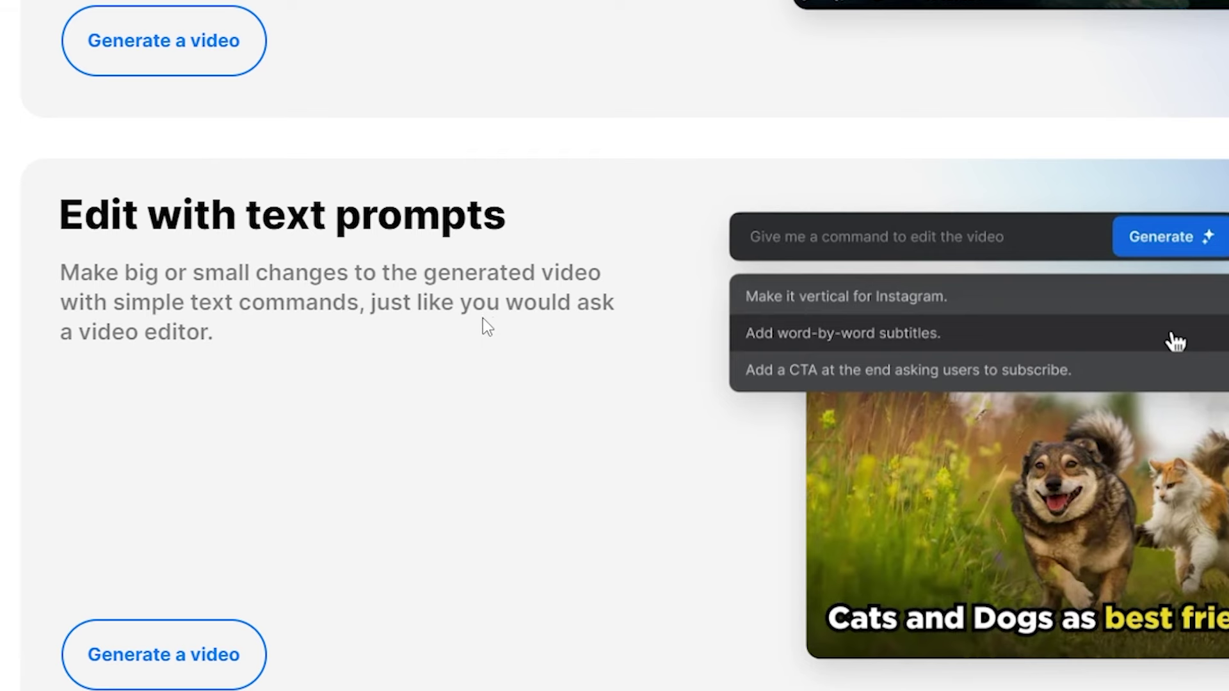
scroll(483, 318, down, 7)
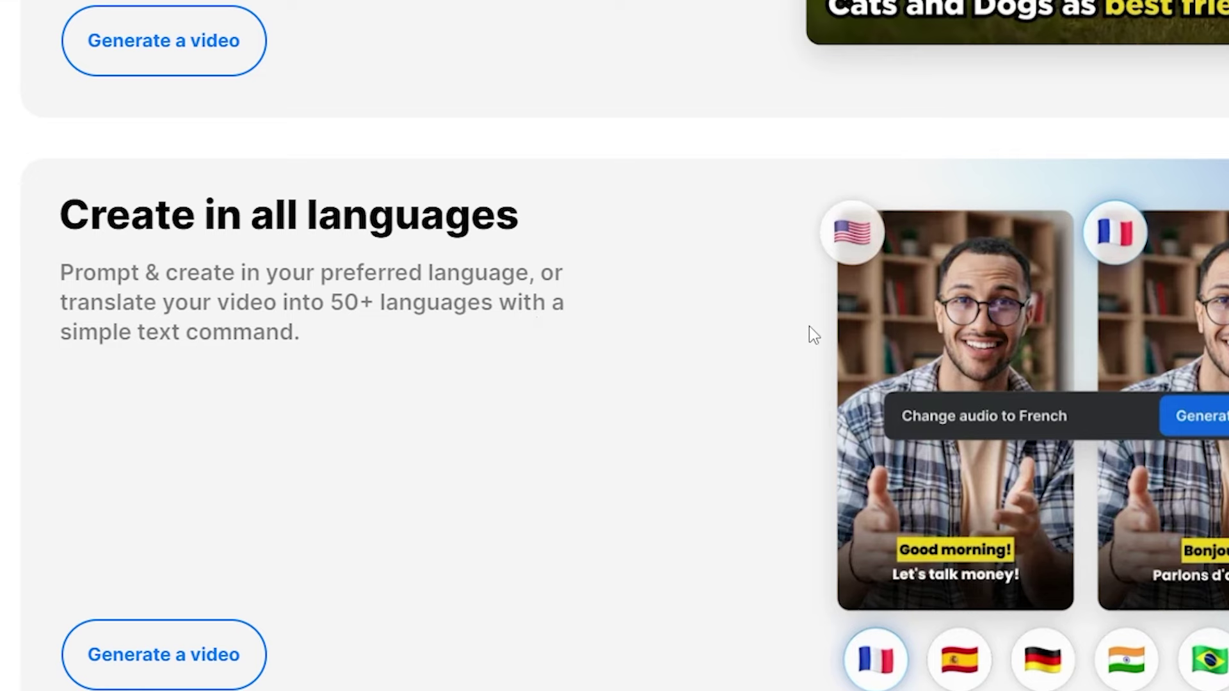
scroll(809, 325, down, 8)
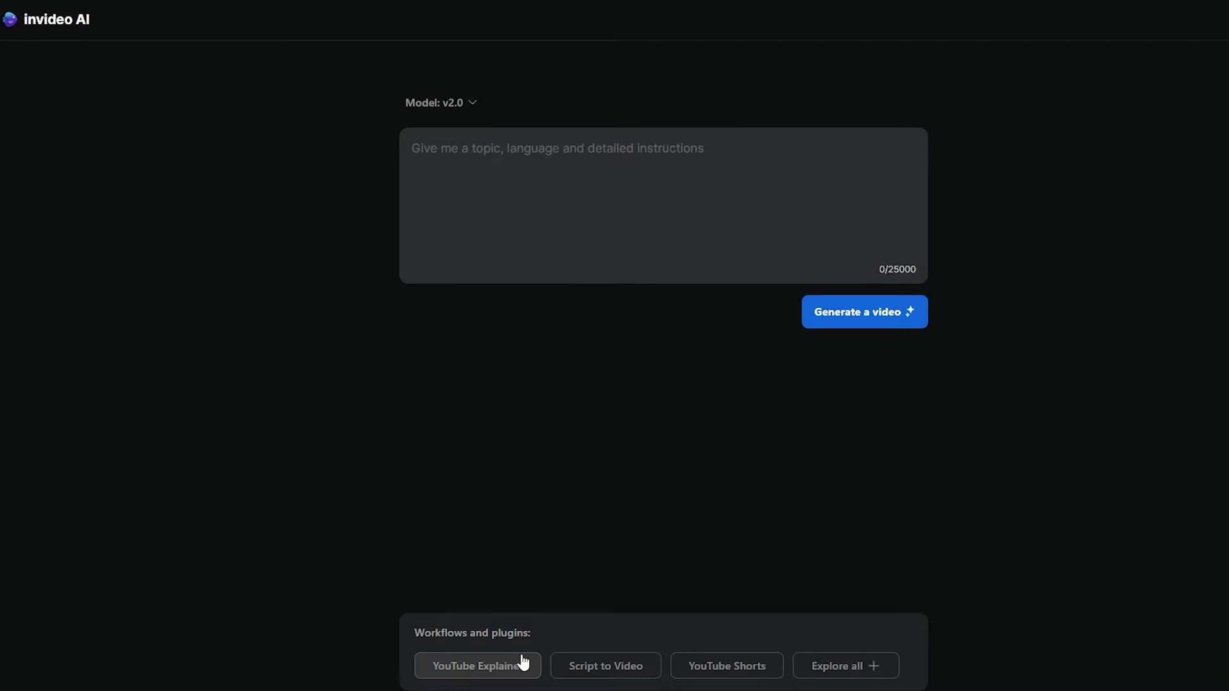
- Start a YouTube Explainer prompt, keep the 3-minute length, and paste in the real estate topic
click(479, 669)
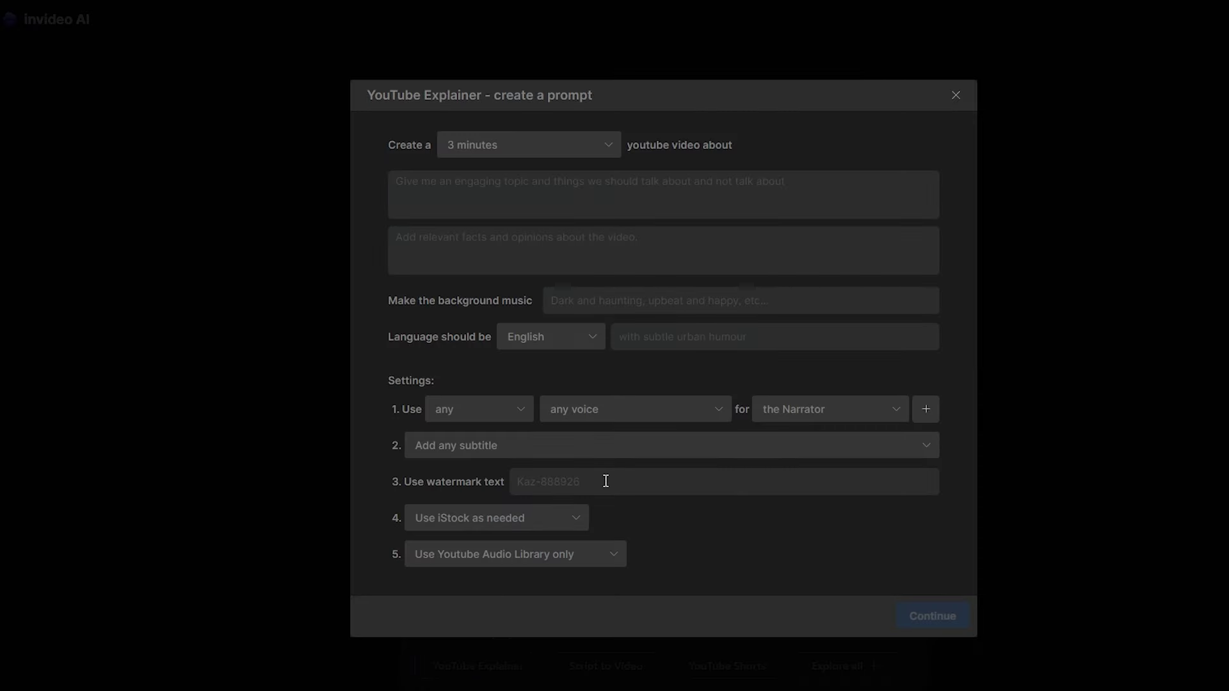
click(609, 144)
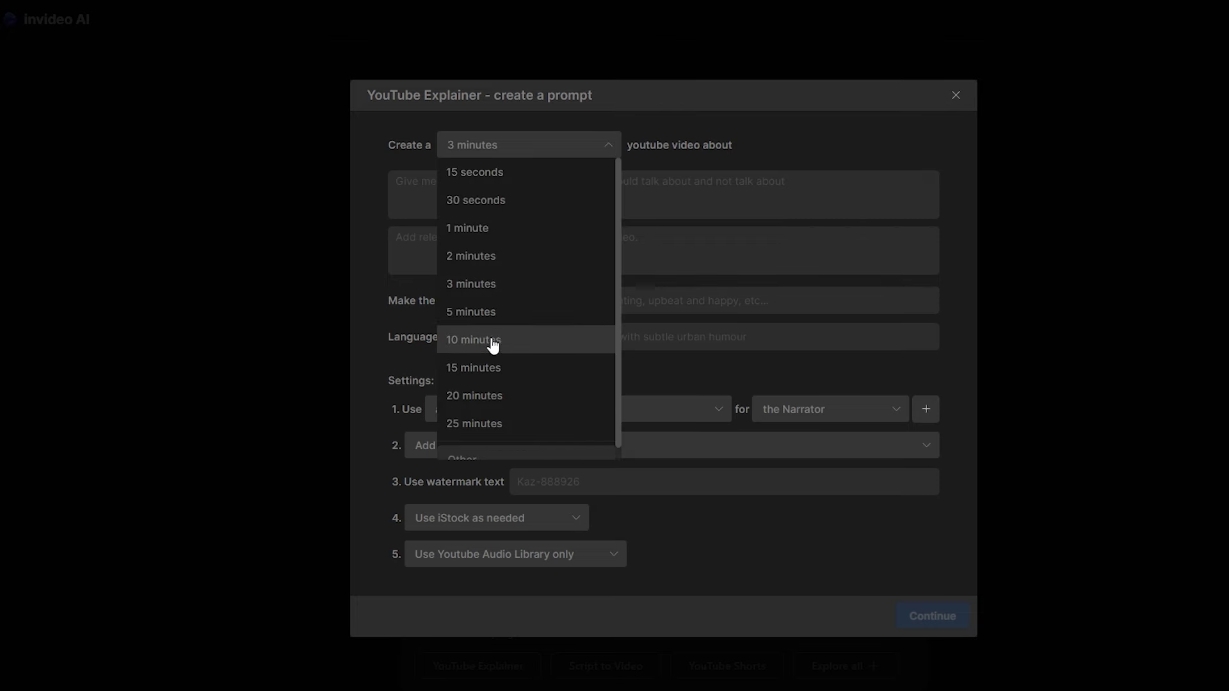
click(489, 286)
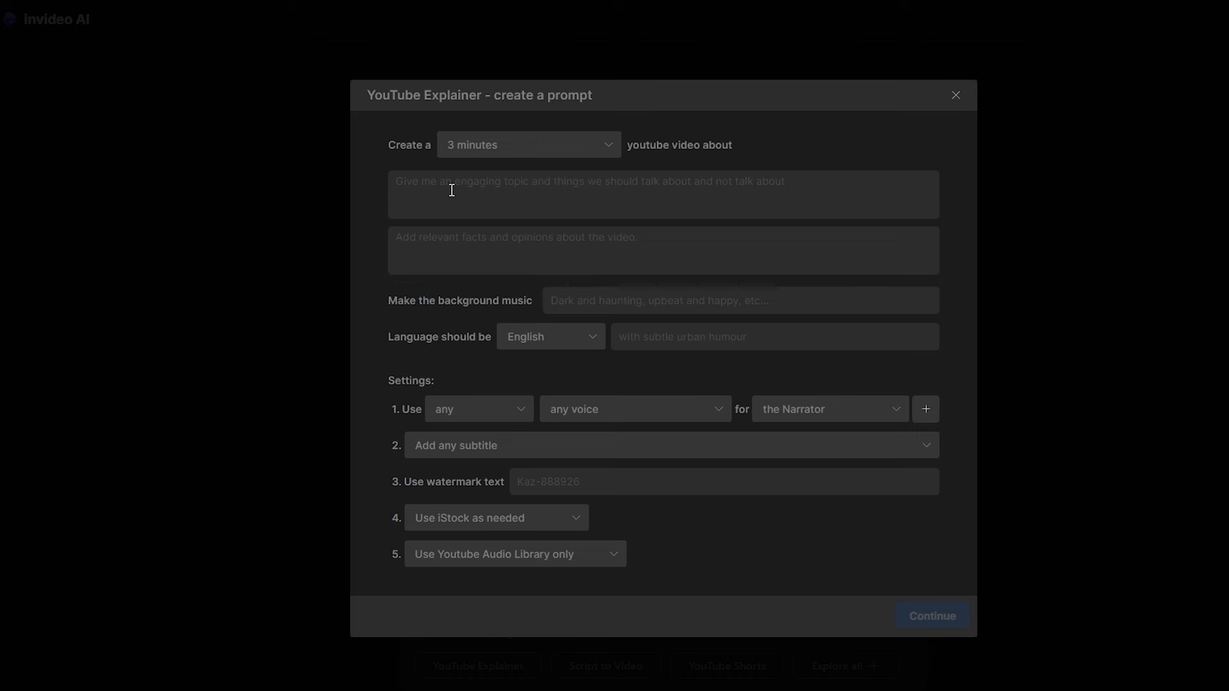
right_click(436, 202)
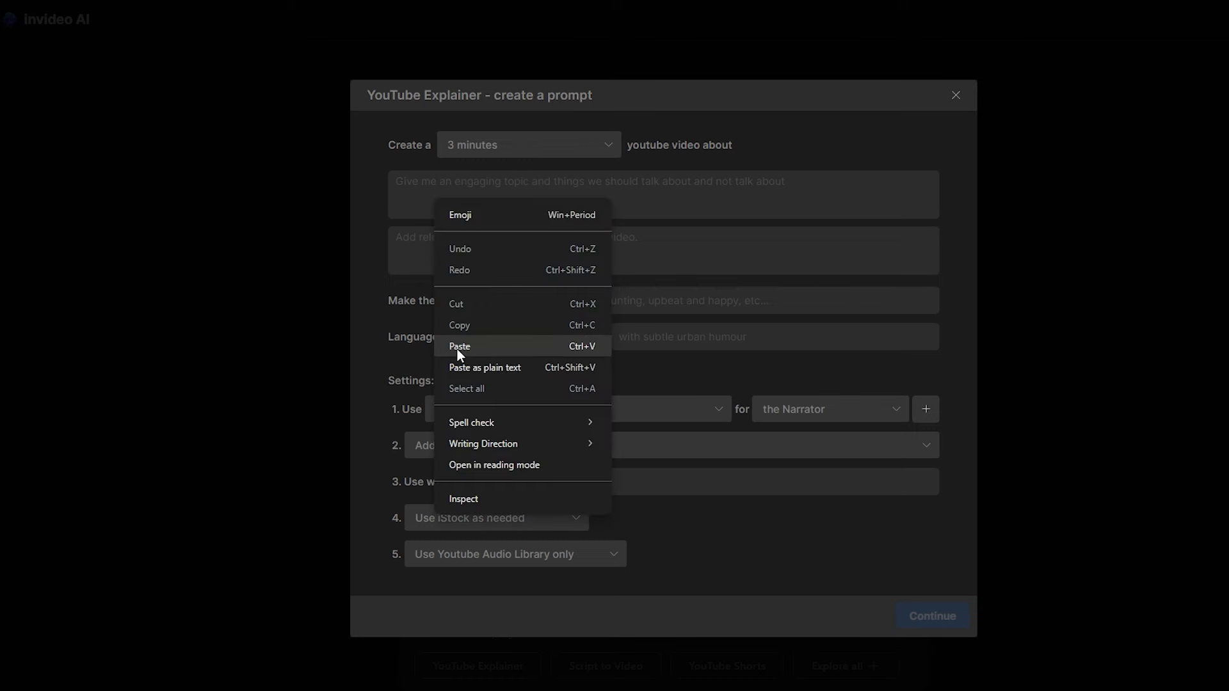
click(457, 348)
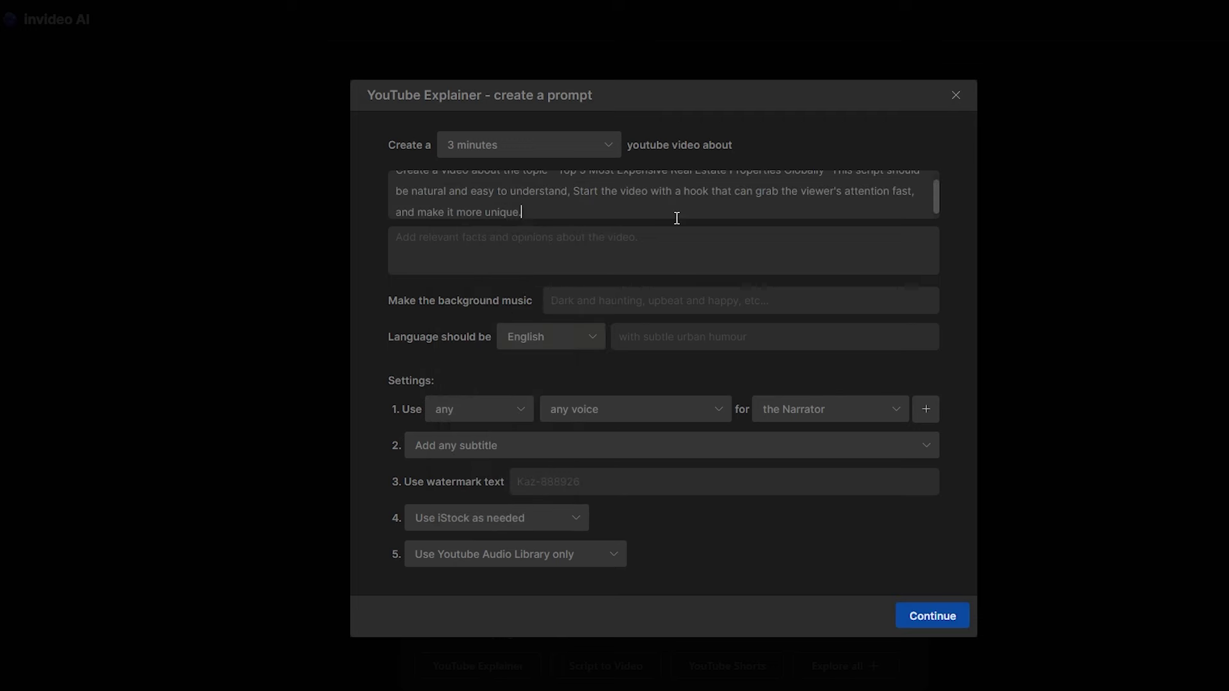
scroll(867, 213, up, 2)
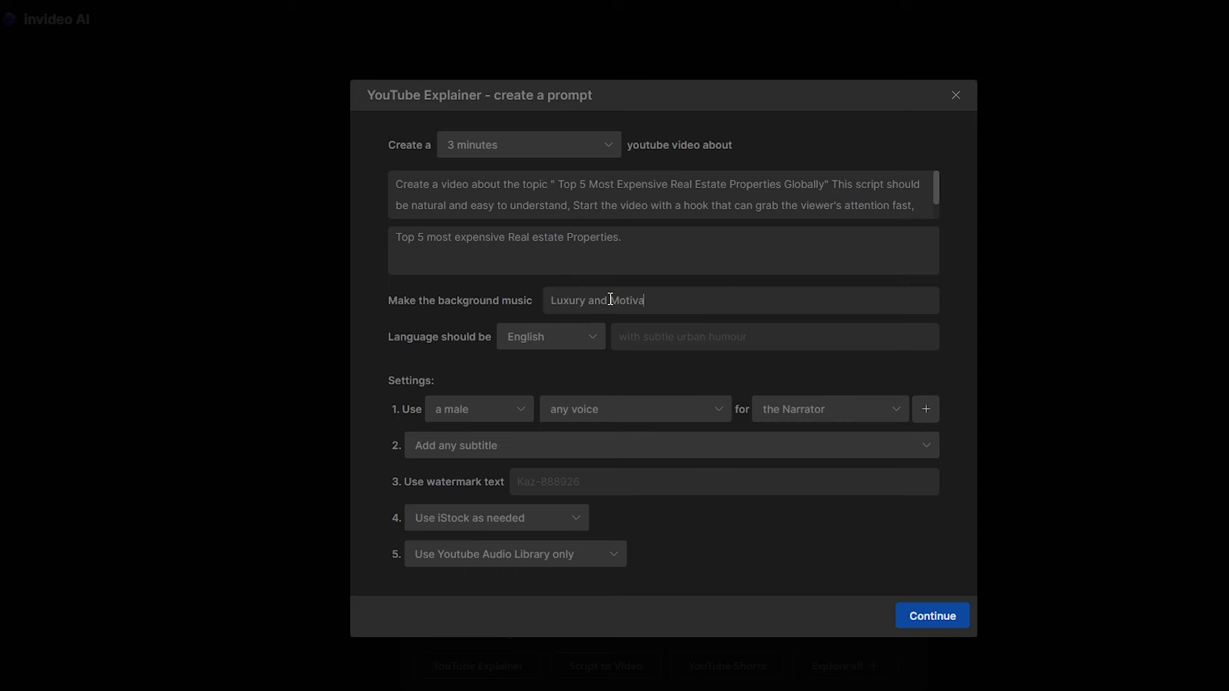
- Keep English narration, enter 'Urban Humor' as the style, and choose a male narrator
click(598, 349)
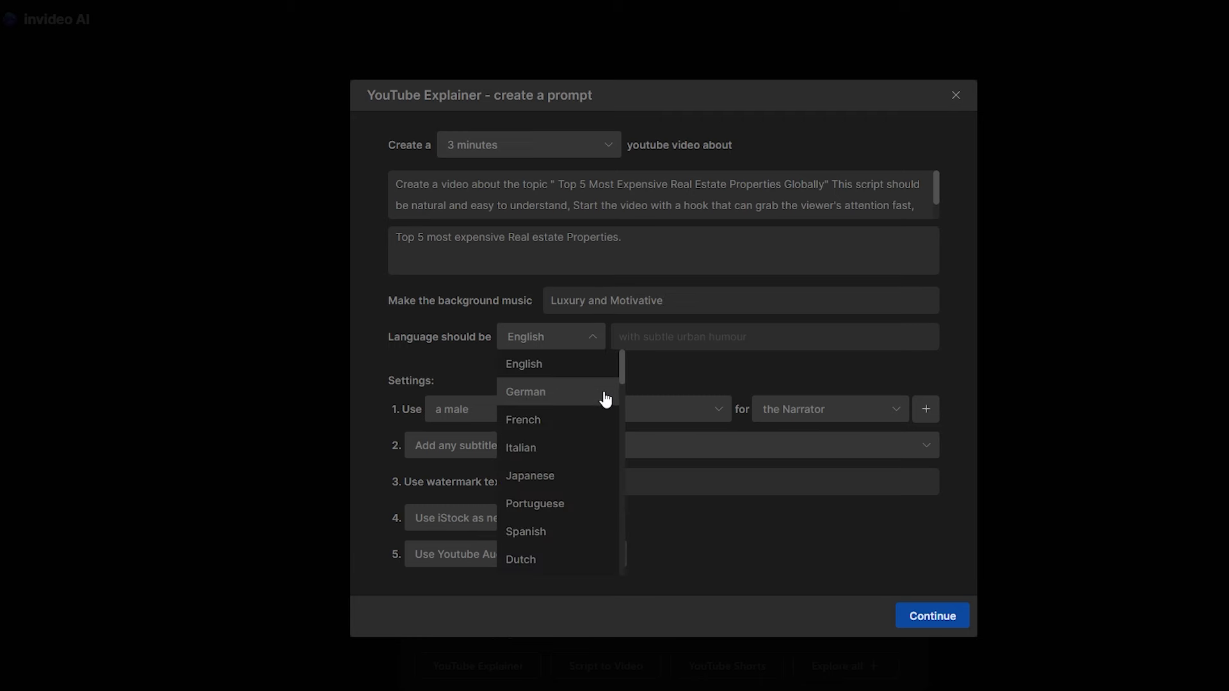
click(543, 376)
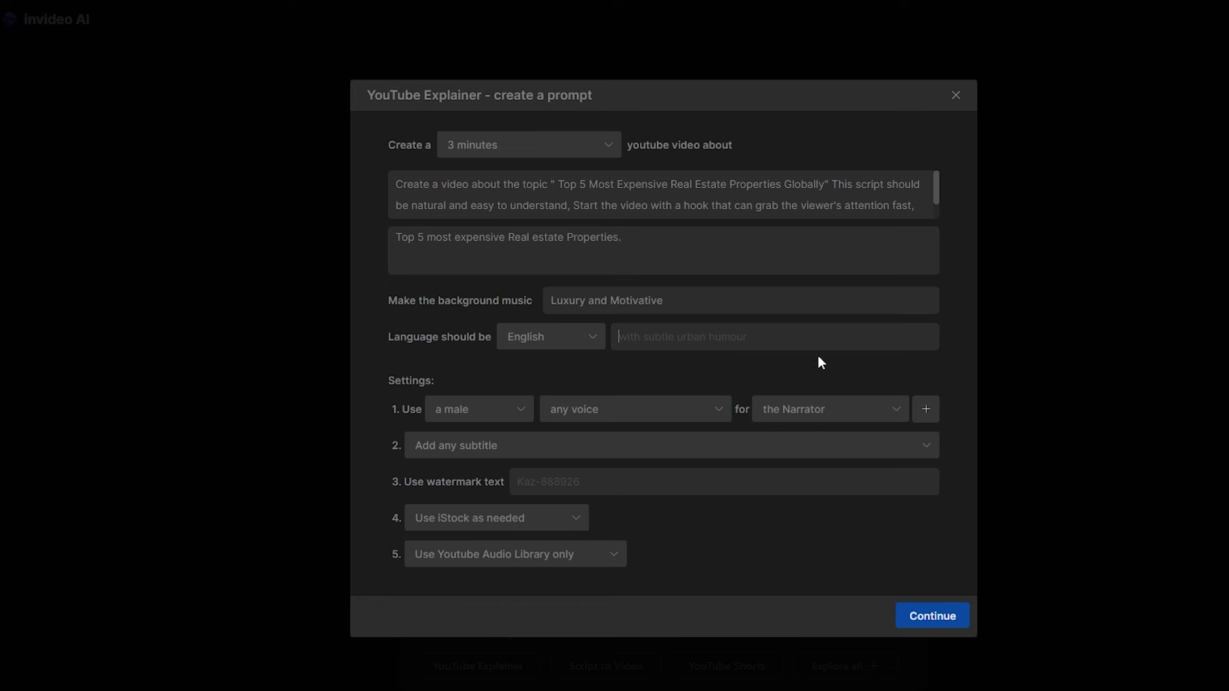
text(Urban Humor)
click(522, 416)
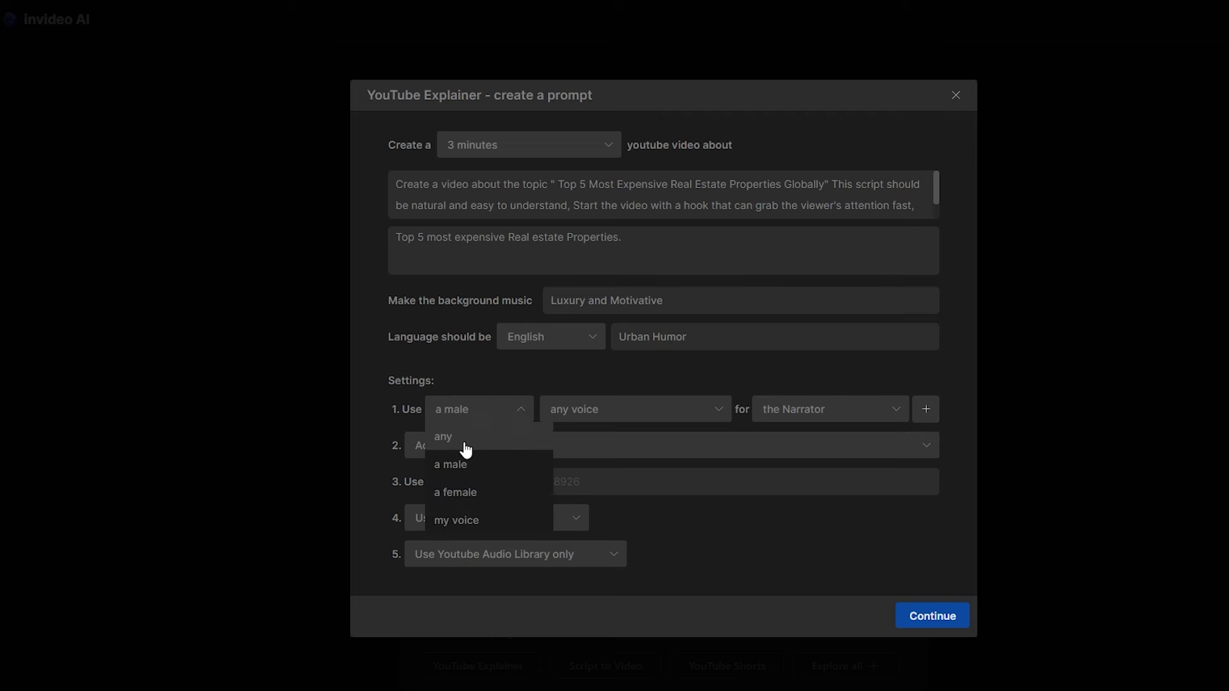
click(474, 494)
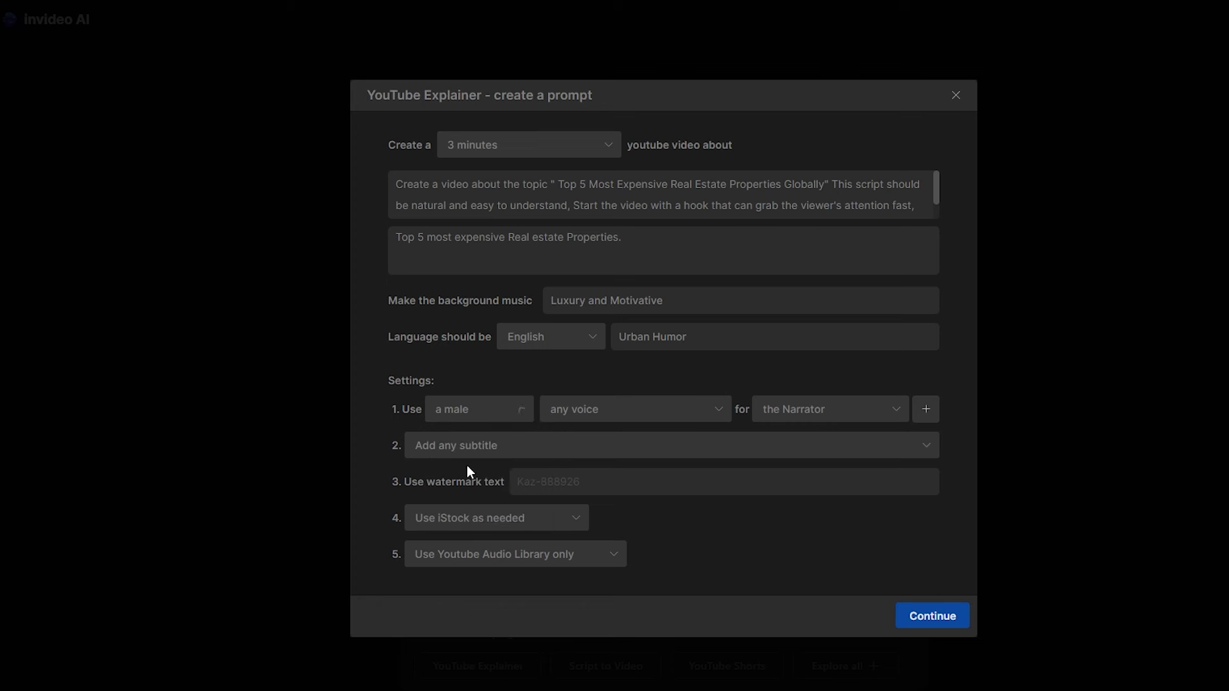
click(698, 420)
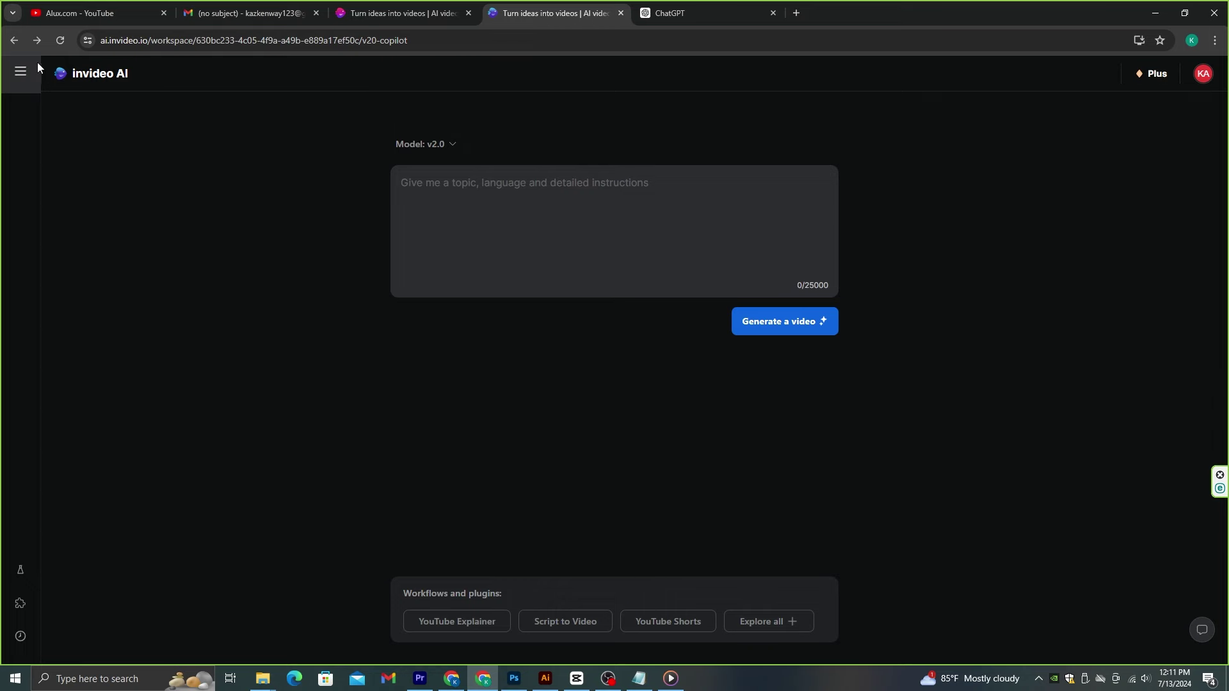
- In Voices, clone a new voice from the kaz2.mp3 sample, ticking all four consent and quality checks
click(35, 65)
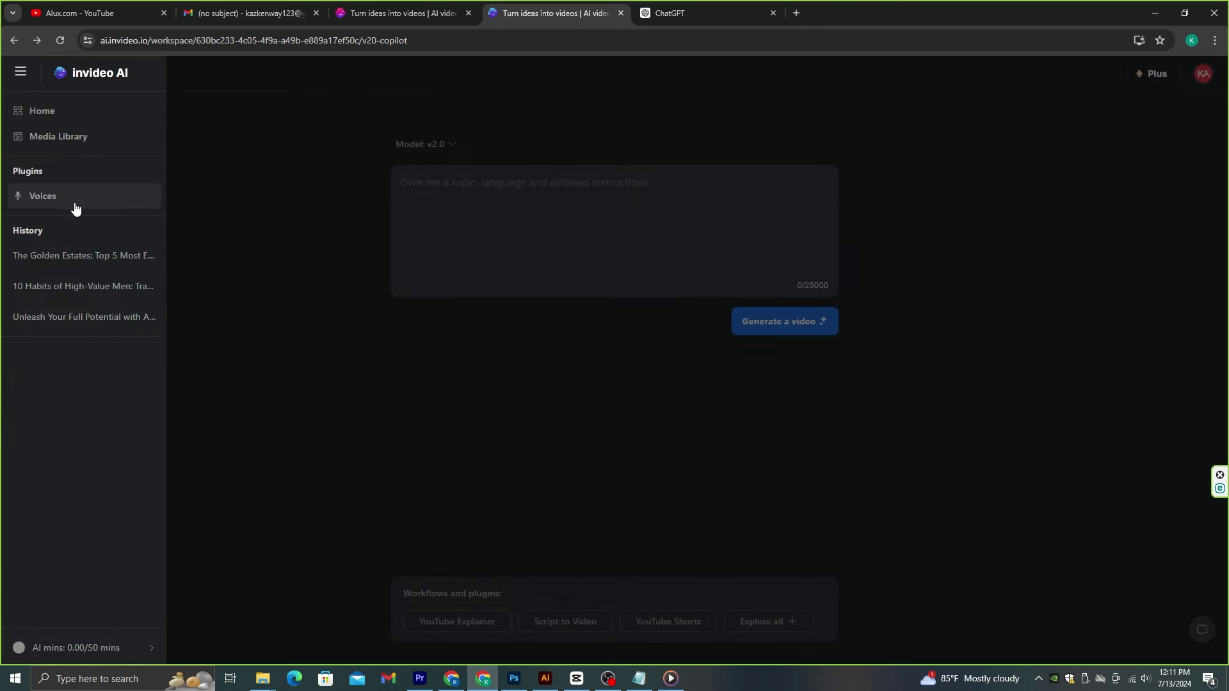
click(75, 205)
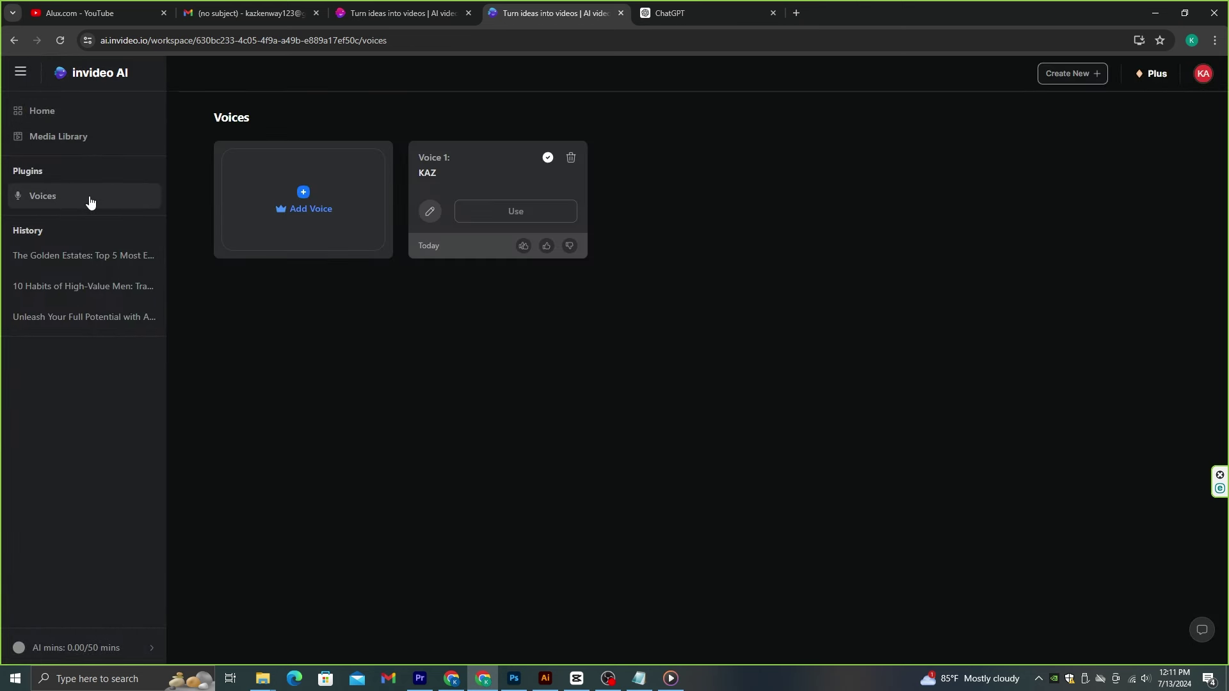
click(313, 202)
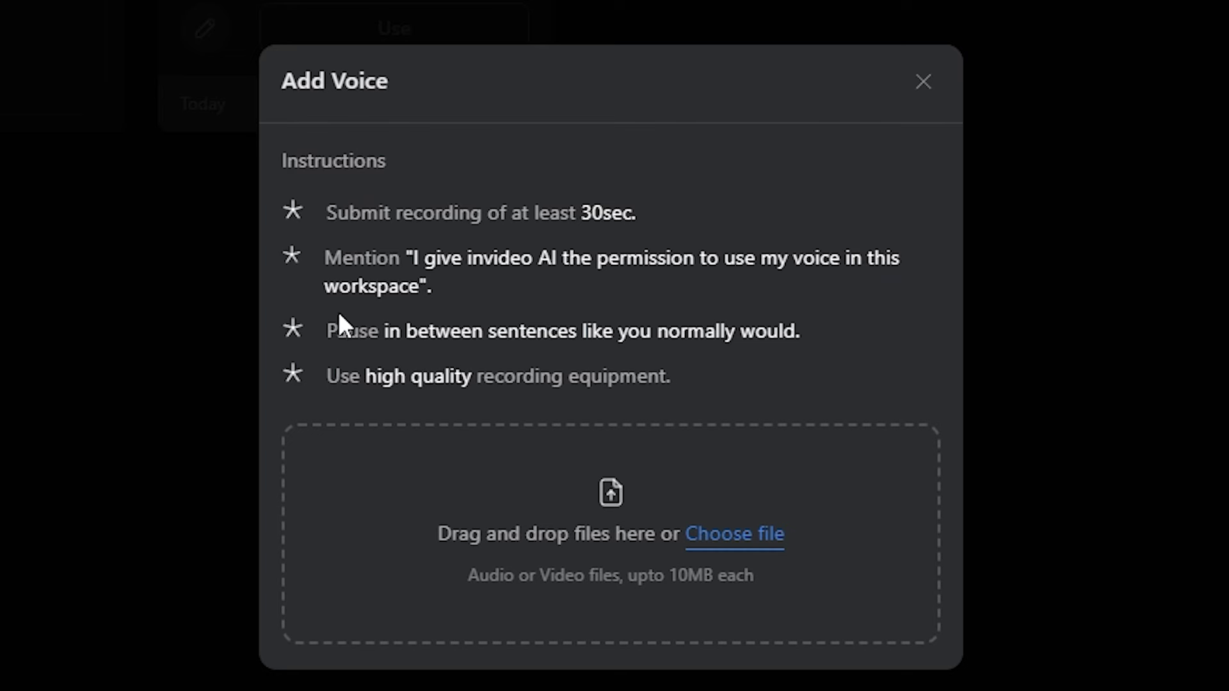
drag(407, 305, 744, 566)
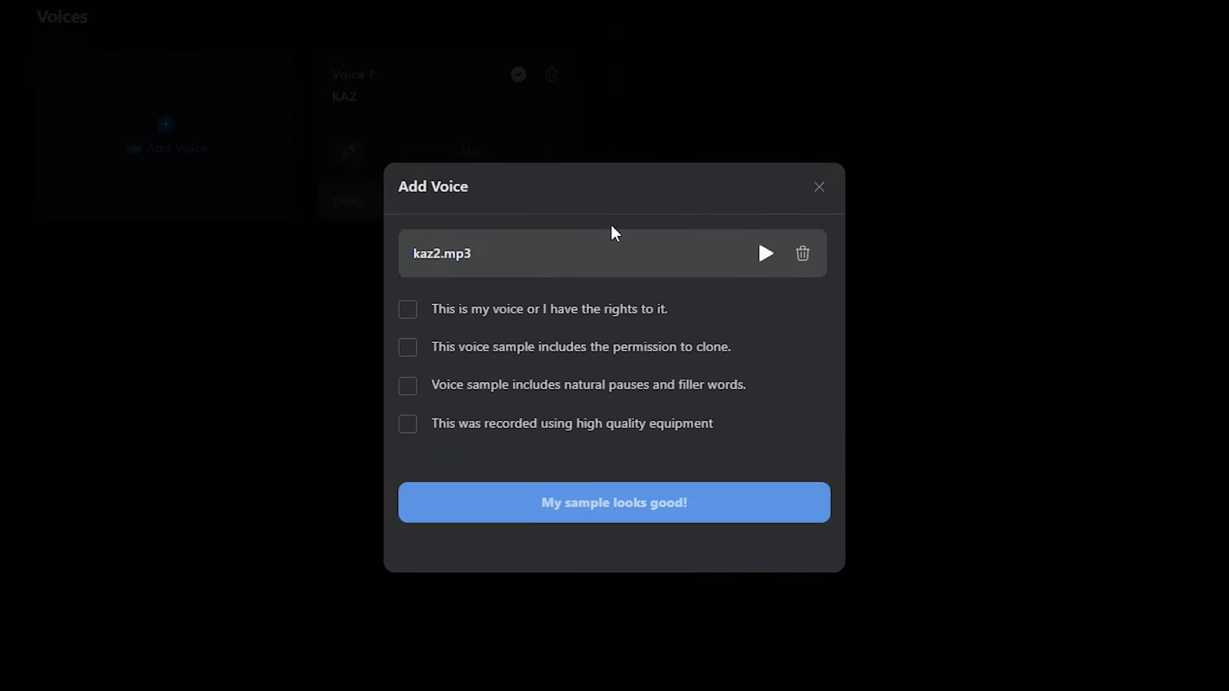
click(471, 320)
click(473, 347)
click(409, 388)
click(410, 425)
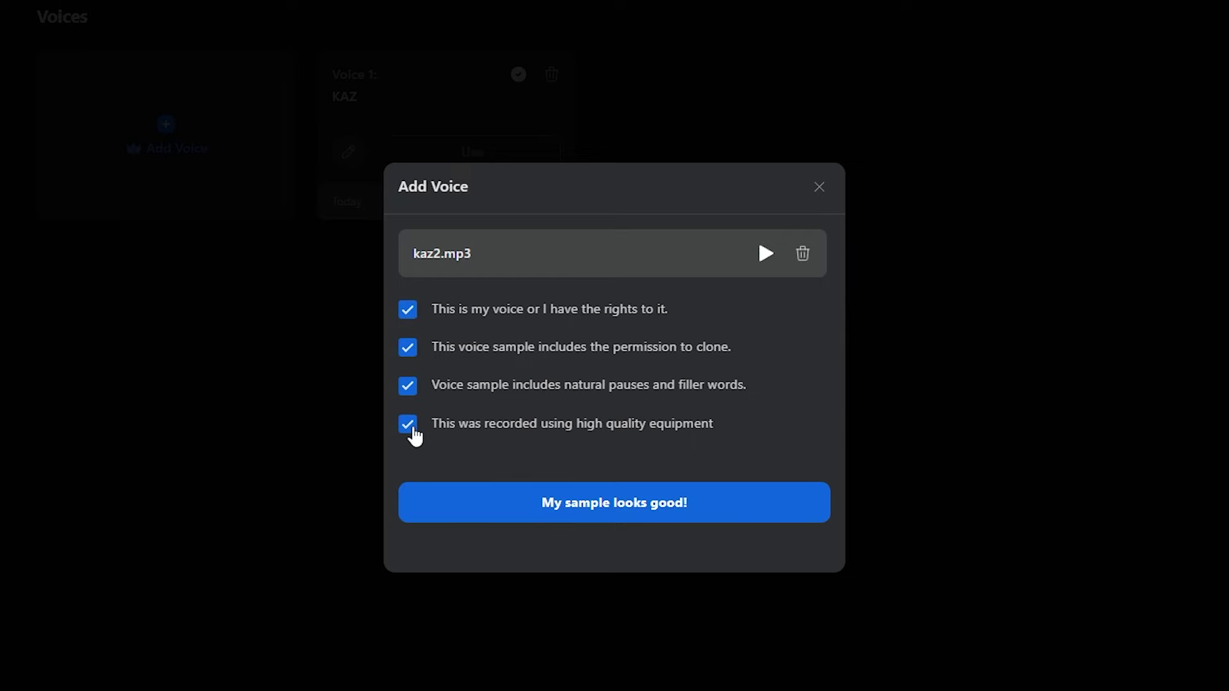
click(532, 522)
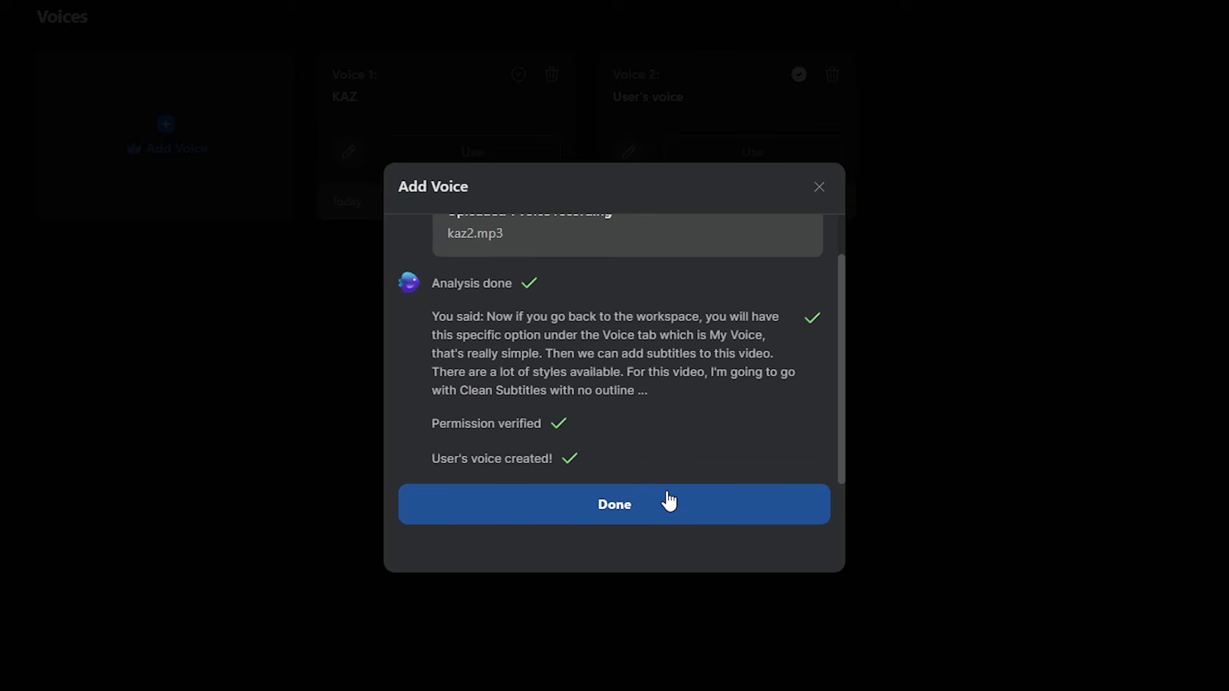
click(669, 502)
- Rename the new cloned Voice 2 after the user
click(630, 152)
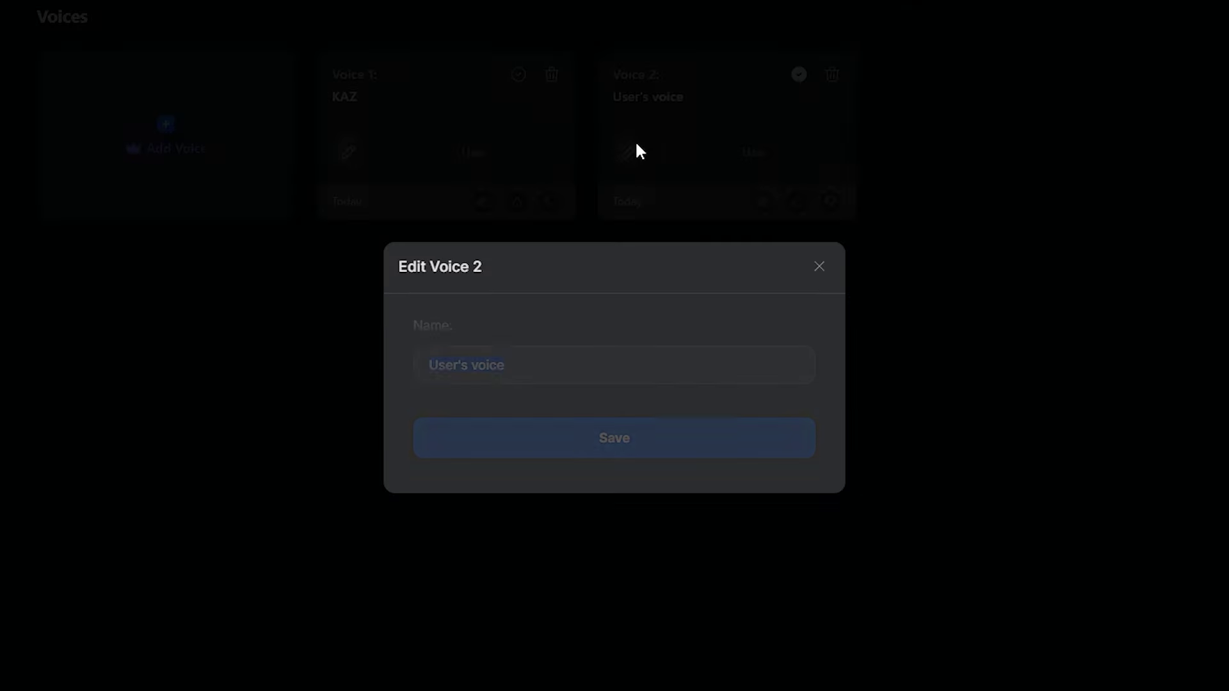
triple_click(508, 359)
text(Kaz)
click(534, 436)
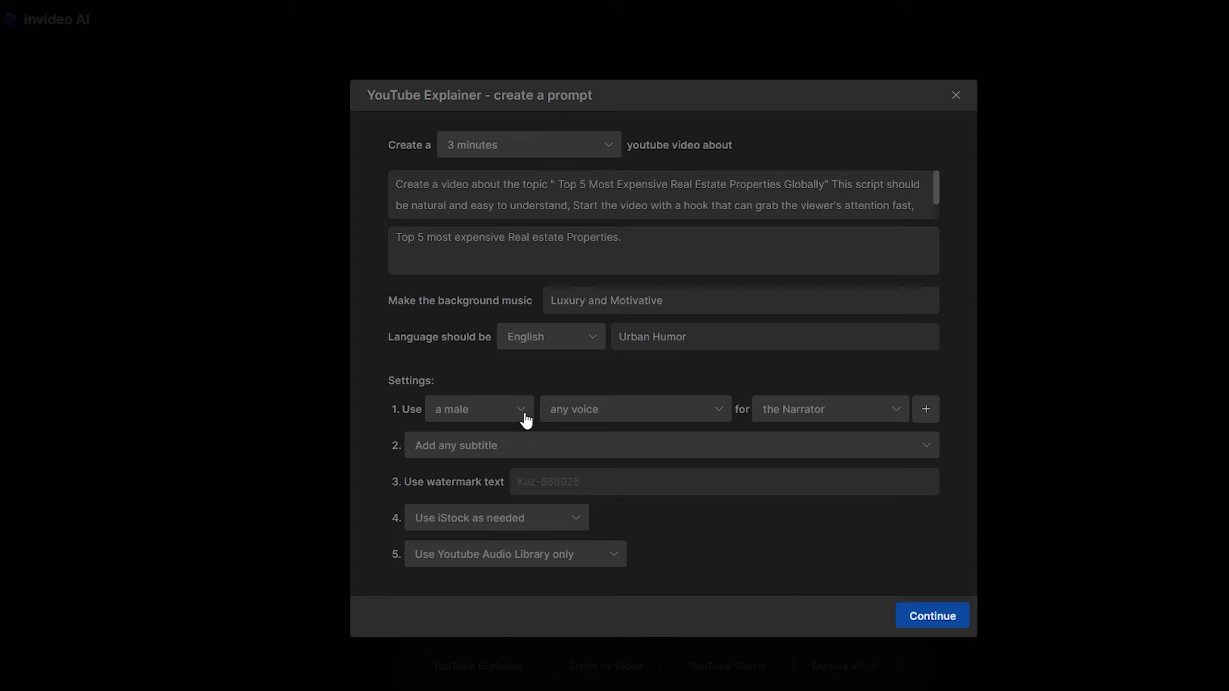
- Set the explainer's narrator to the cloned Voice 2
click(522, 413)
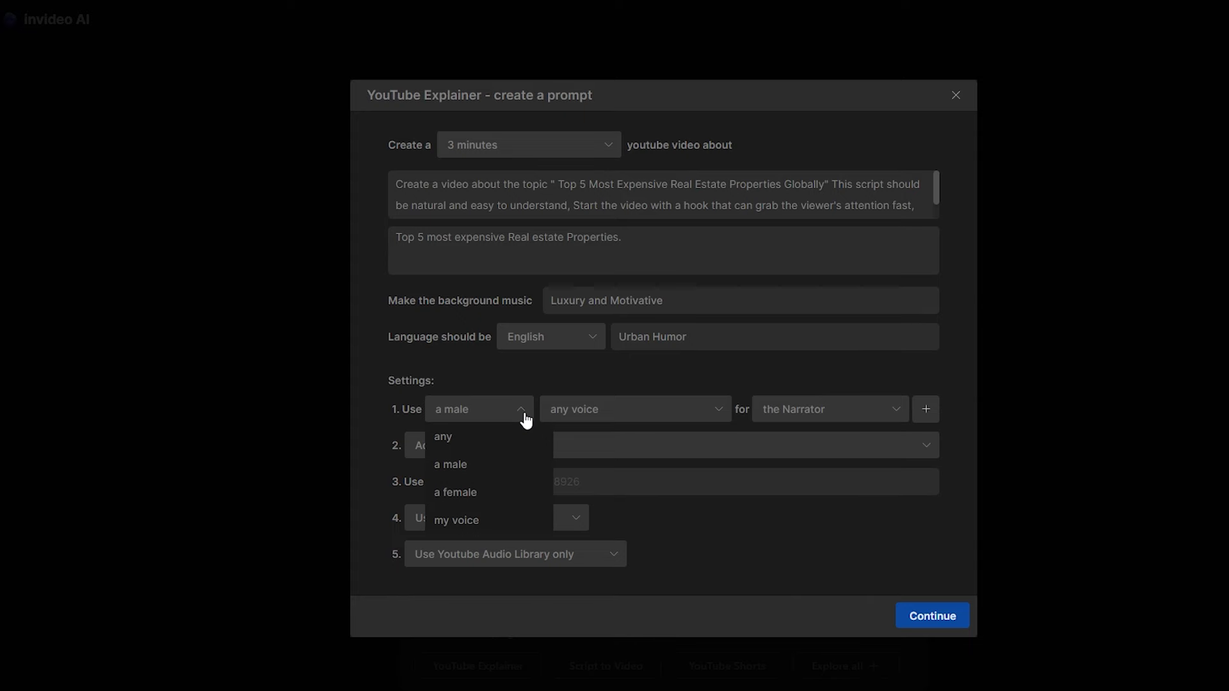
click(468, 523)
click(665, 421)
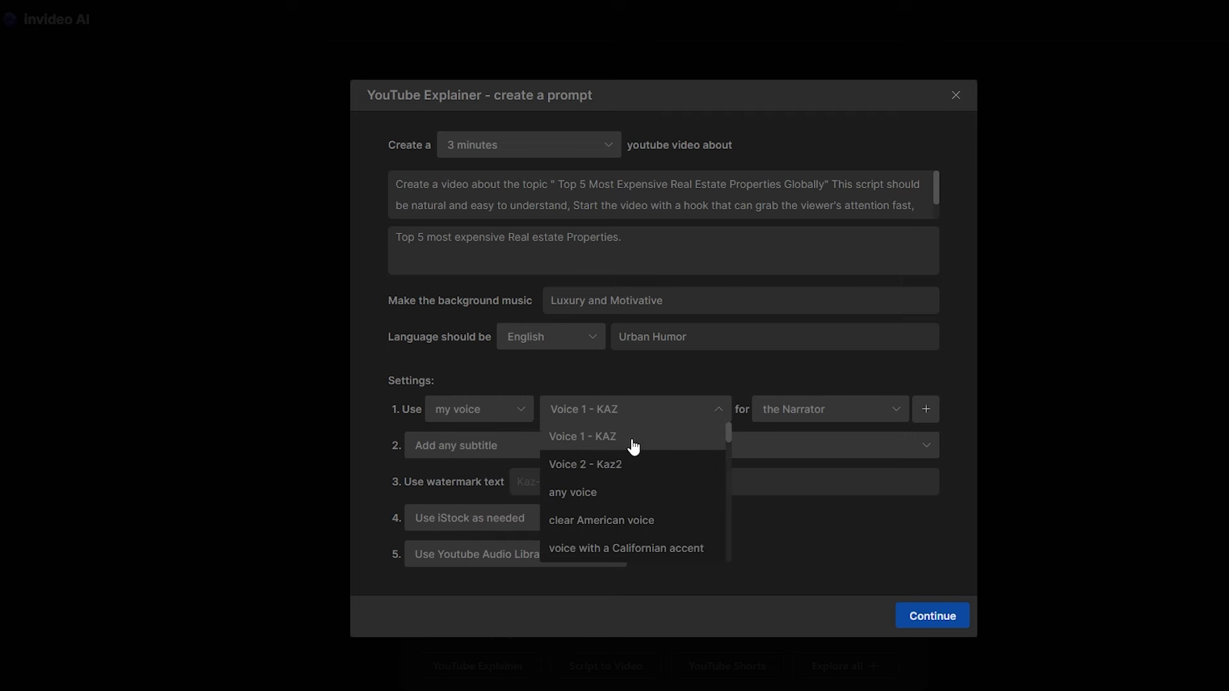
click(647, 467)
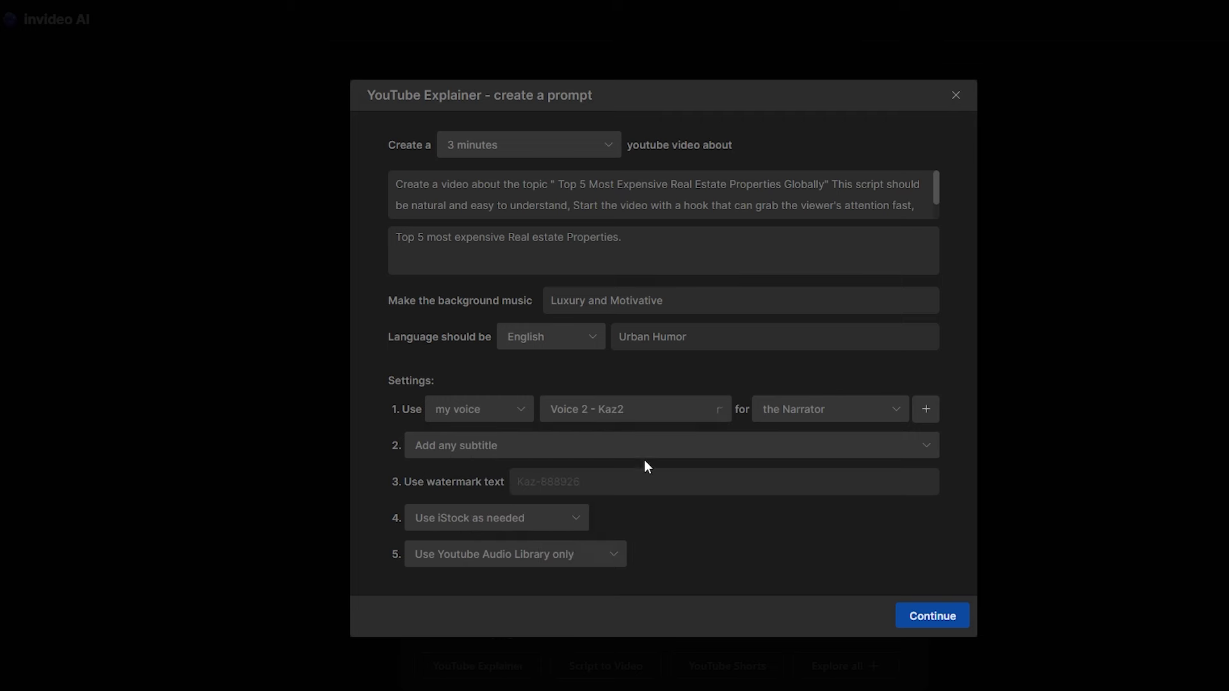
- Choose bold popping subtitles, keep iStock footage as needed, and use the best available audio
click(506, 458)
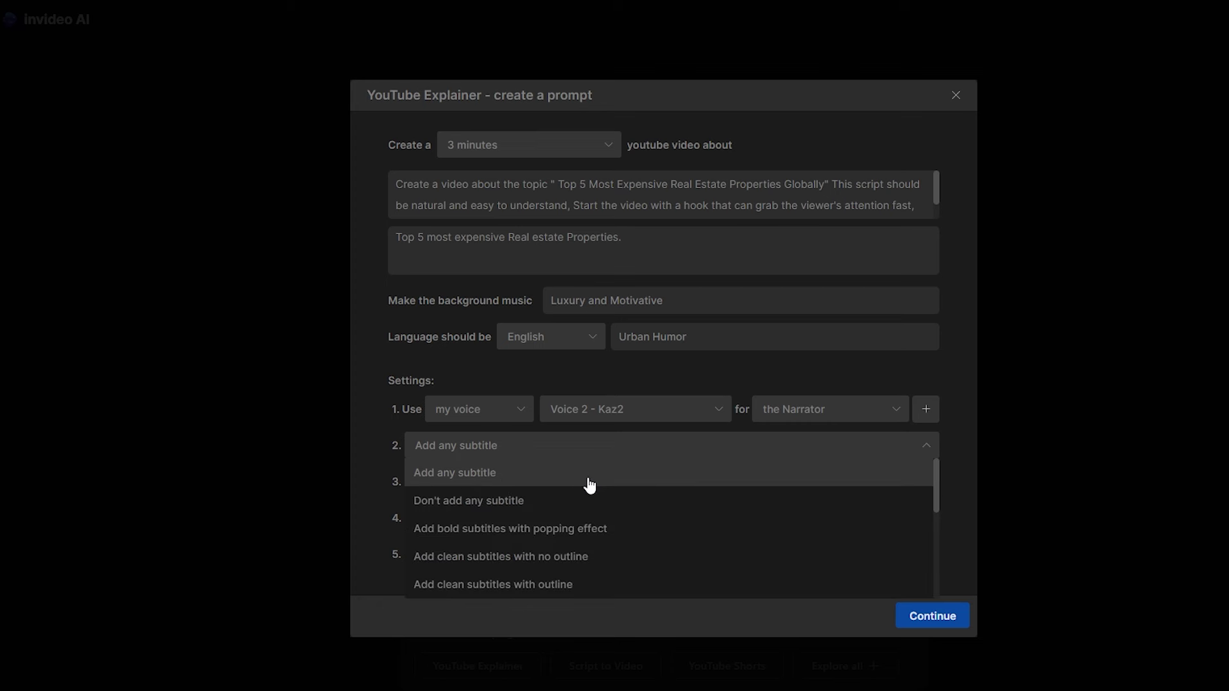
click(547, 543)
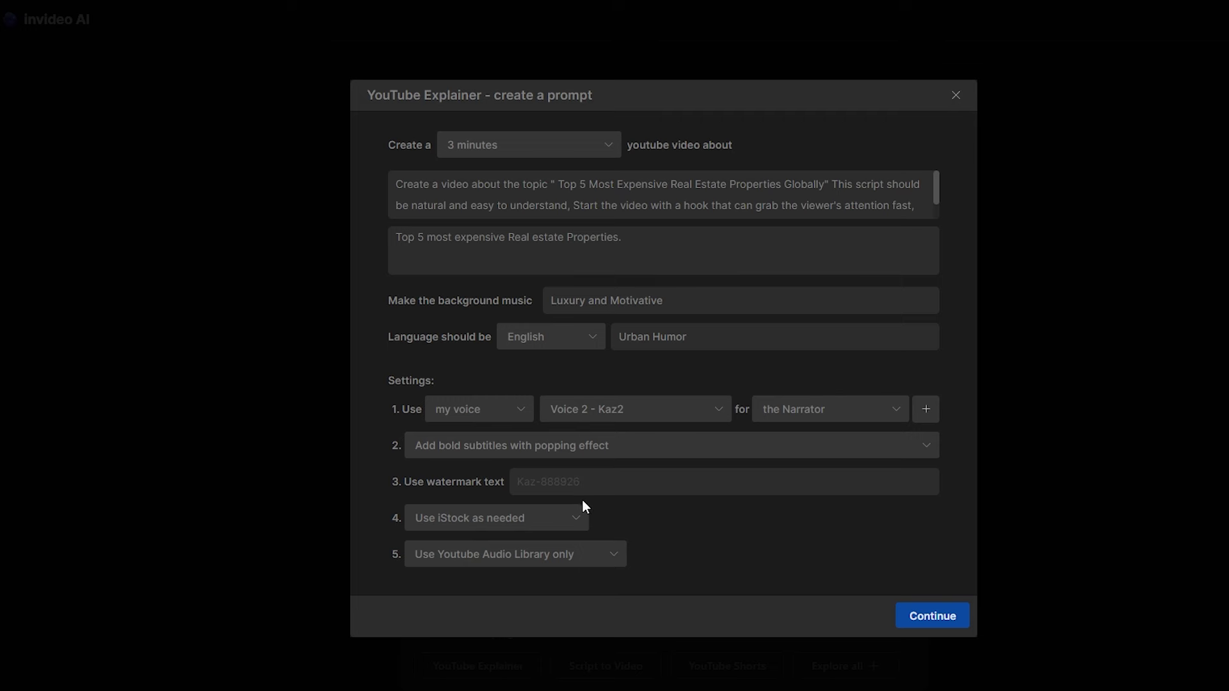
click(572, 528)
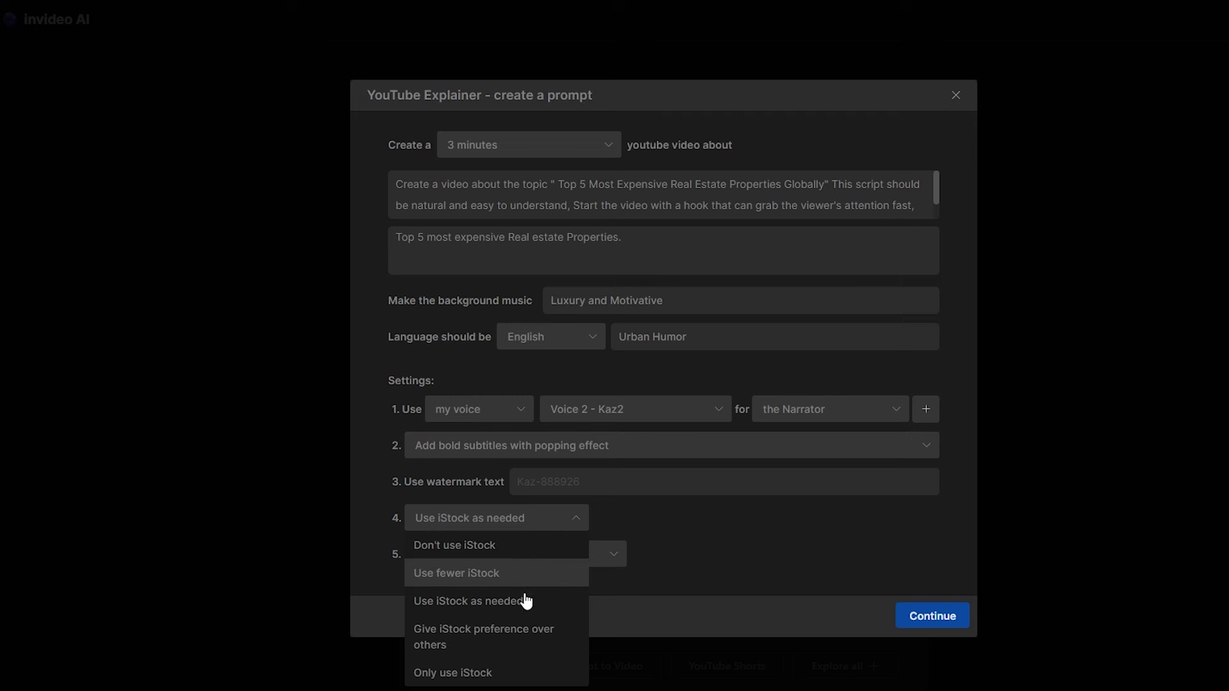
click(451, 601)
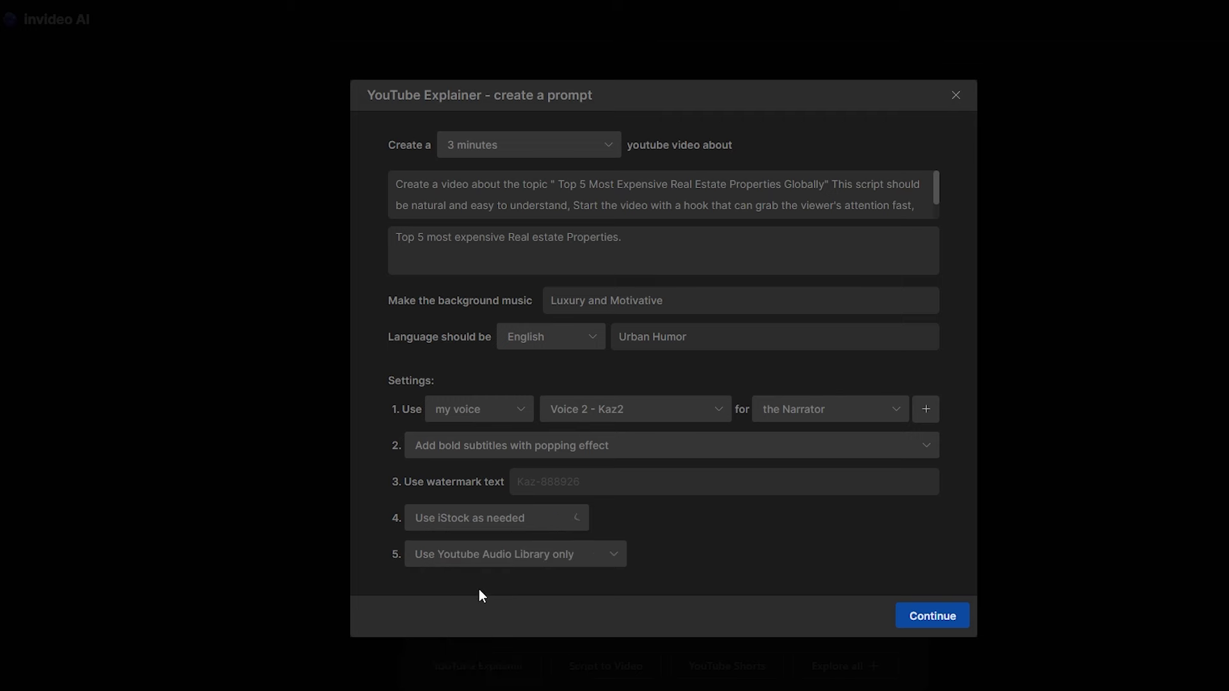
click(600, 563)
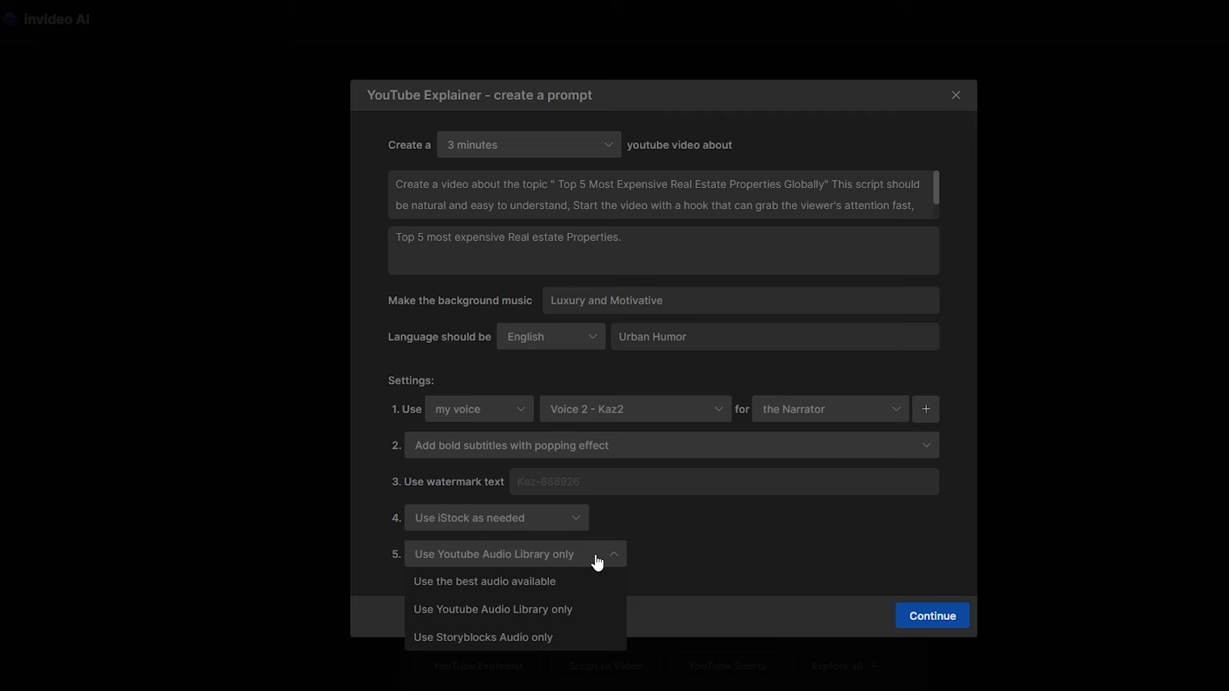
click(491, 582)
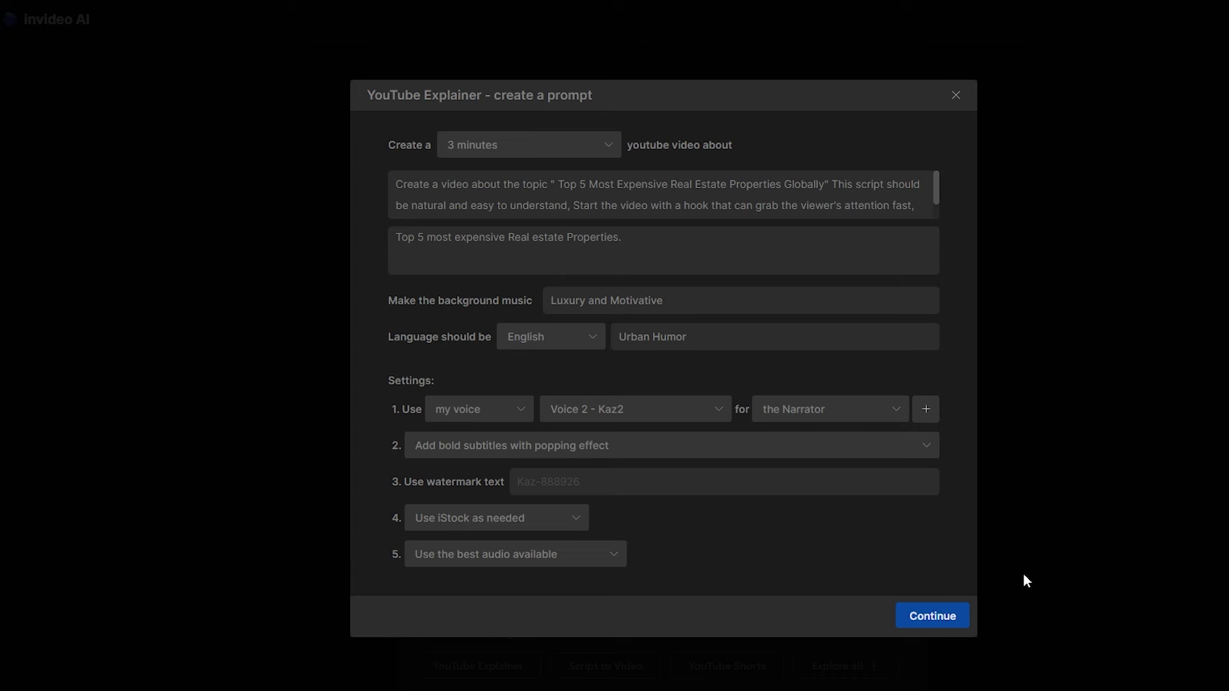
- Accept the explainer prompt and generate the video for luxury enthusiasts with an epic look for YouTube
click(951, 618)
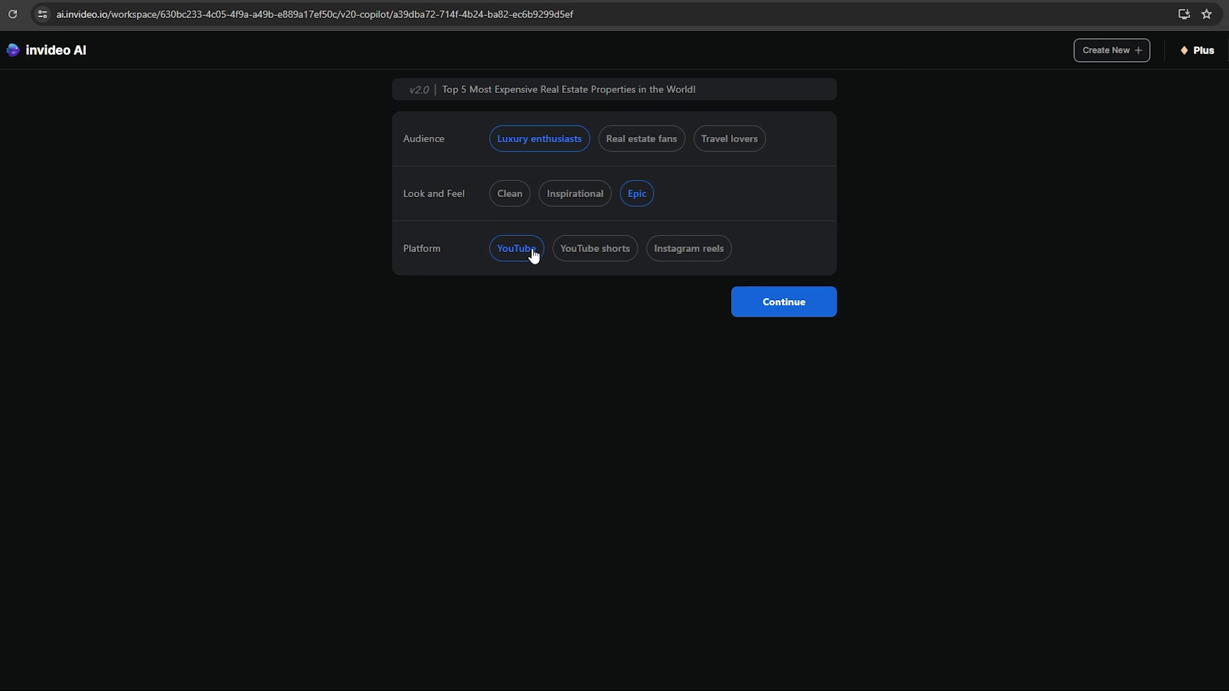
click(792, 317)
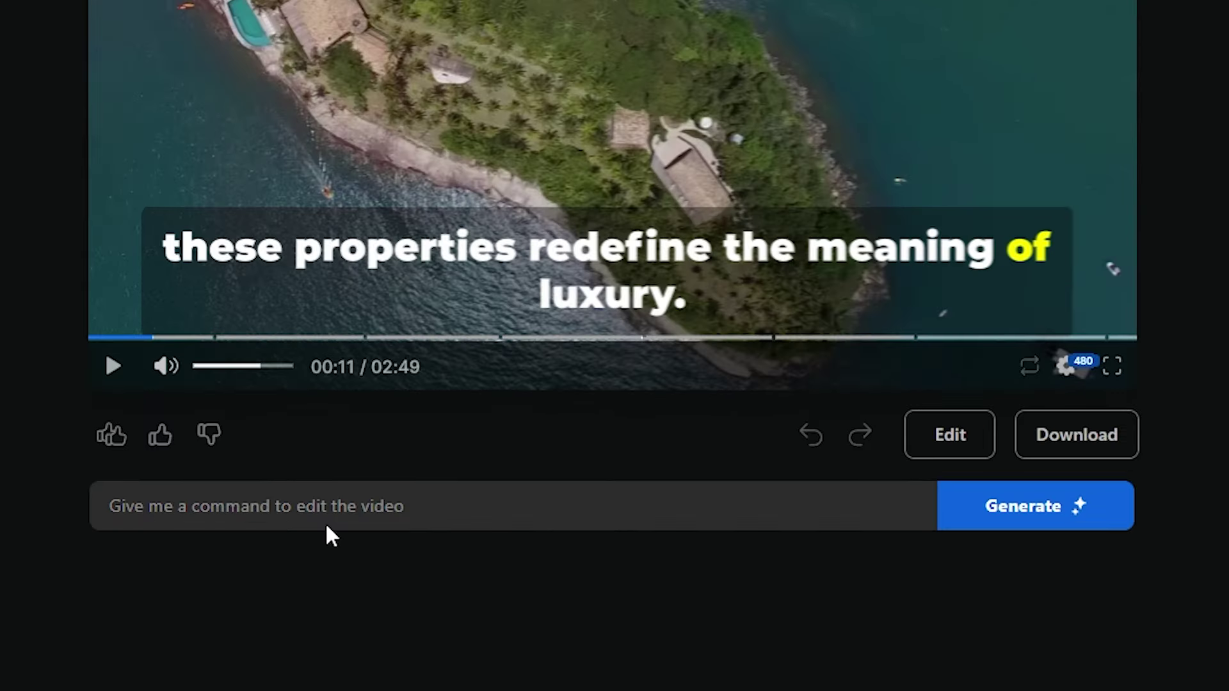
- Ask invideo AI to 'Make all the subtitles capitalized'
click(407, 517)
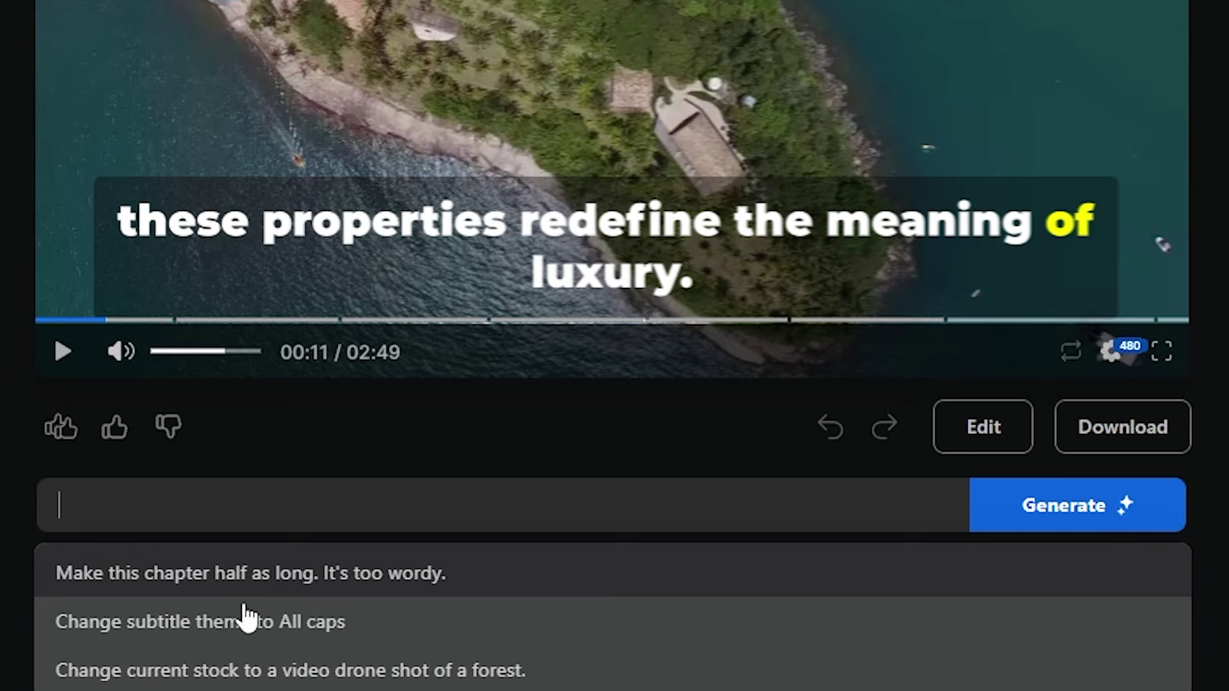
text(Make all the subtitles capitalized)
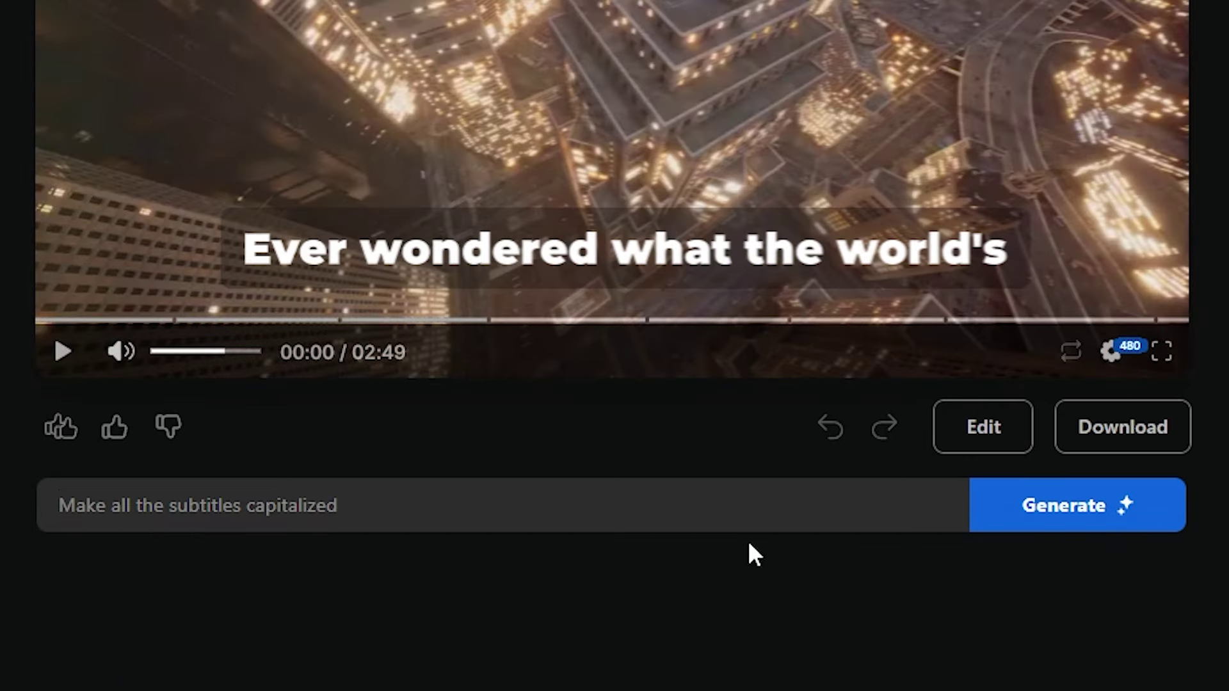
click(1055, 521)
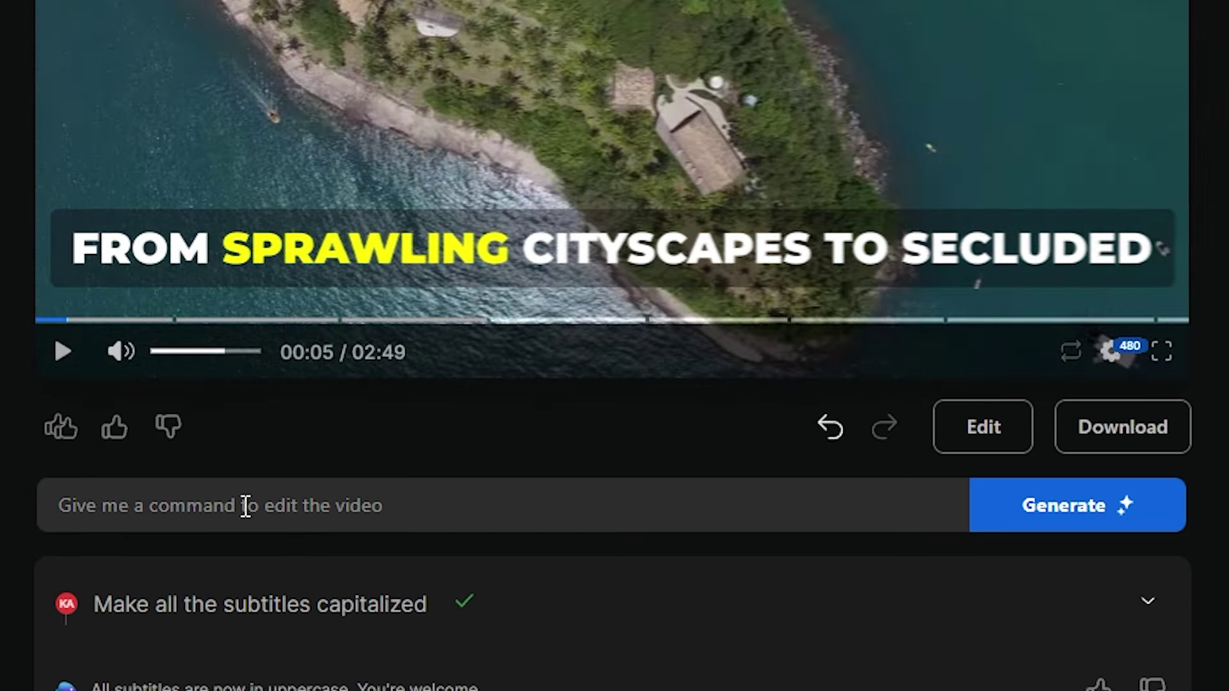
- Change the video's language to Spanish and briefly preview the Spanish version
right_click(246, 506)
click(340, 200)
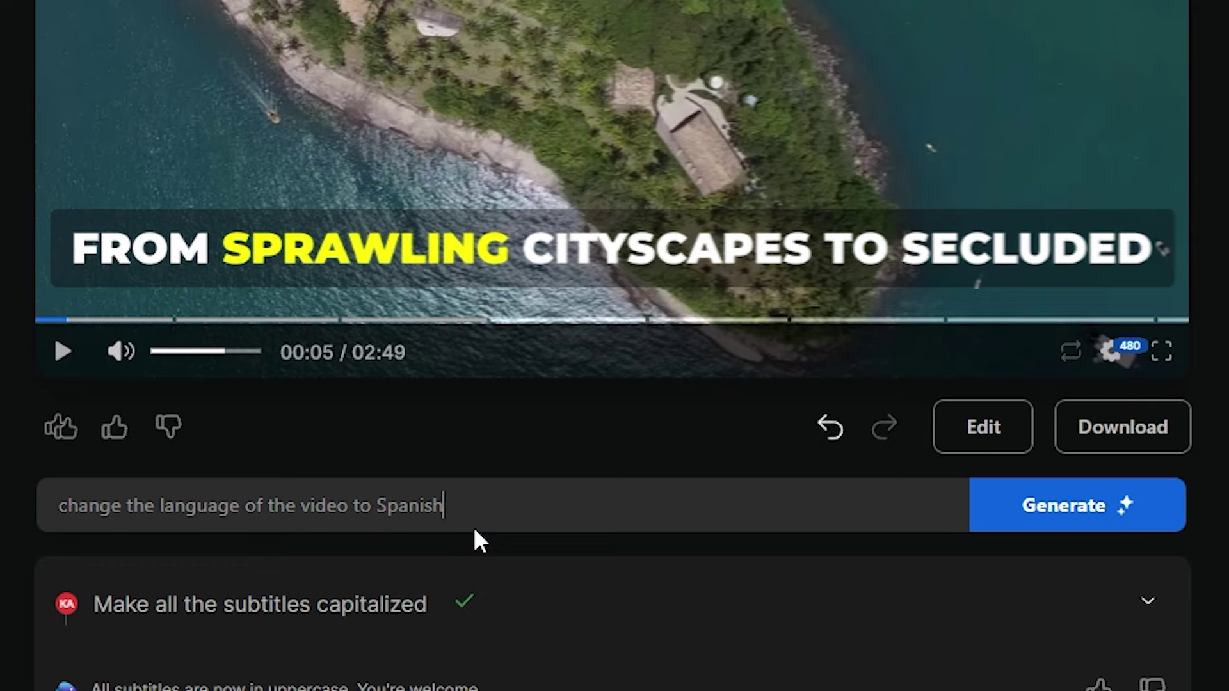
click(1015, 530)
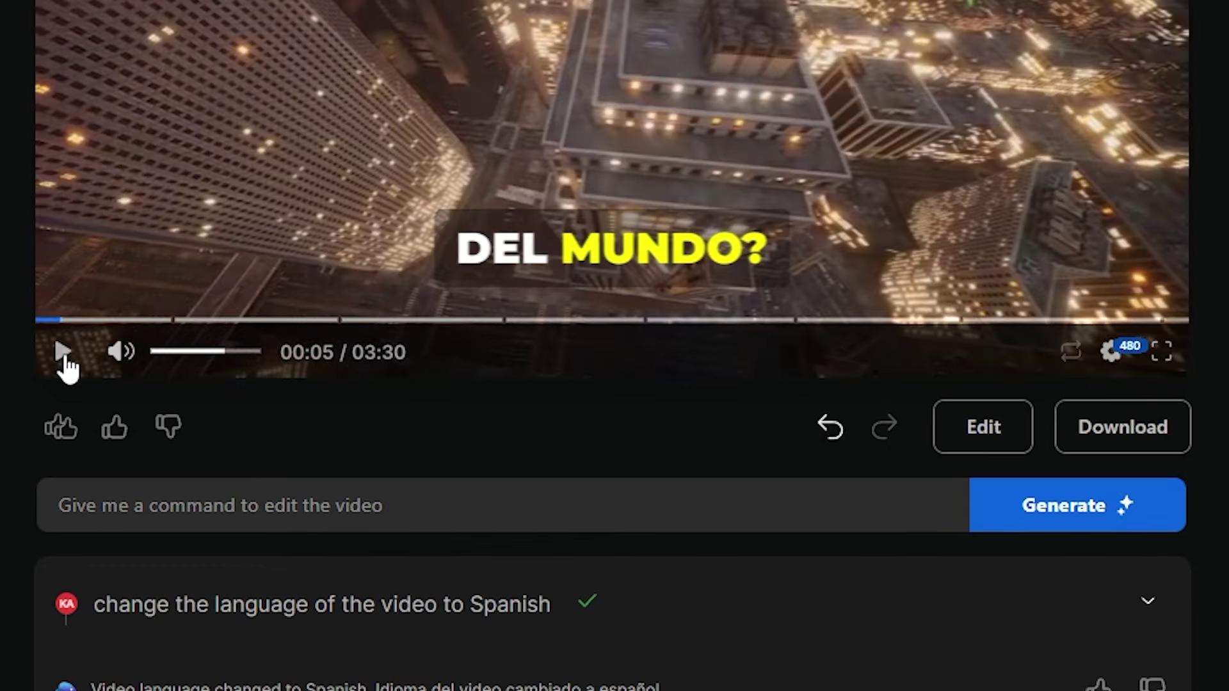
click(62, 351)
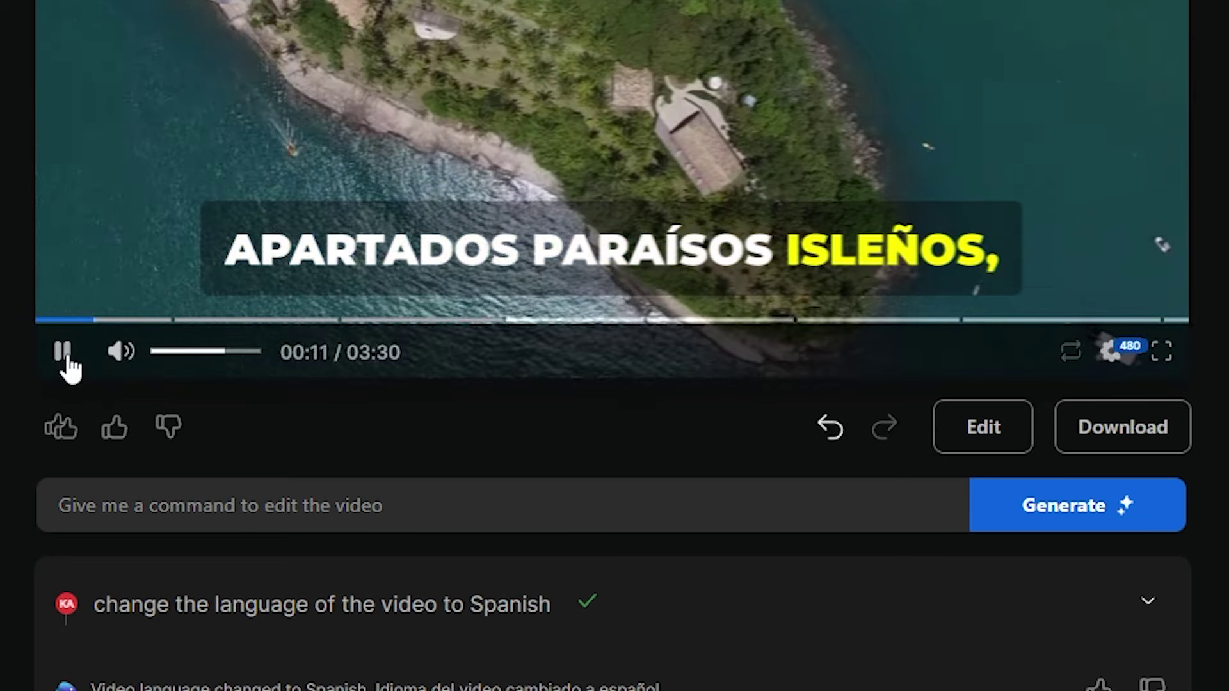
click(66, 358)
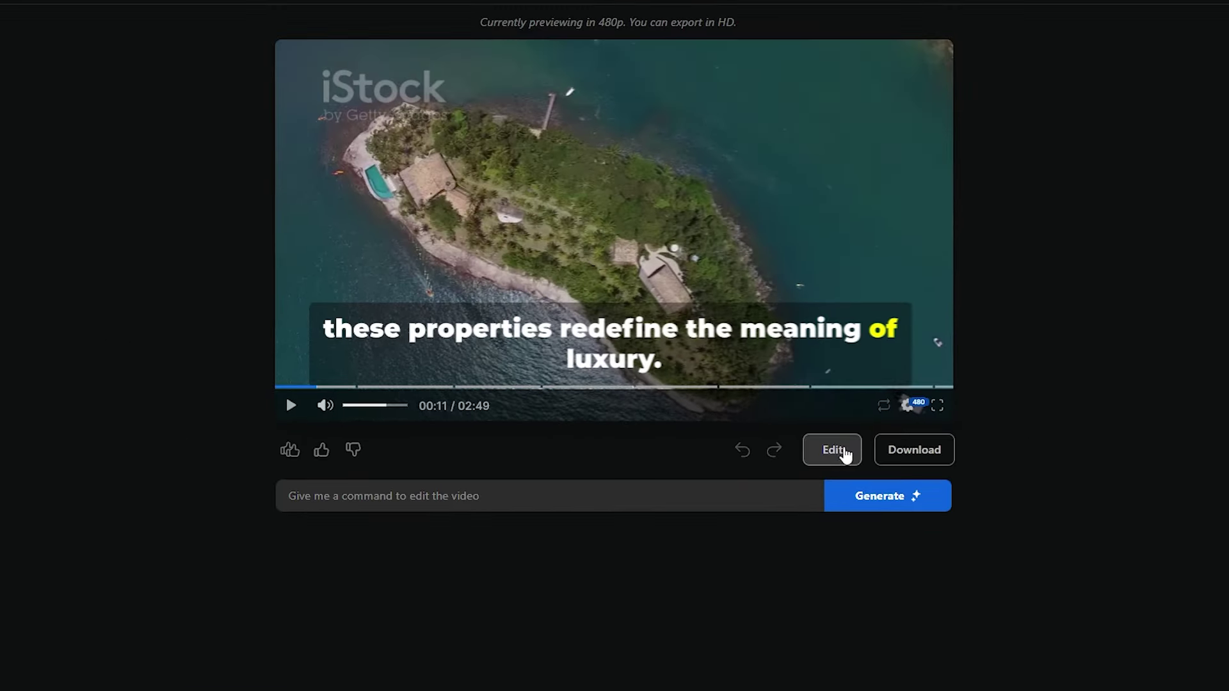
- Browse the Edit media clips through chapters 2 and 3, select the intro's last clip, then view the script
click(832, 450)
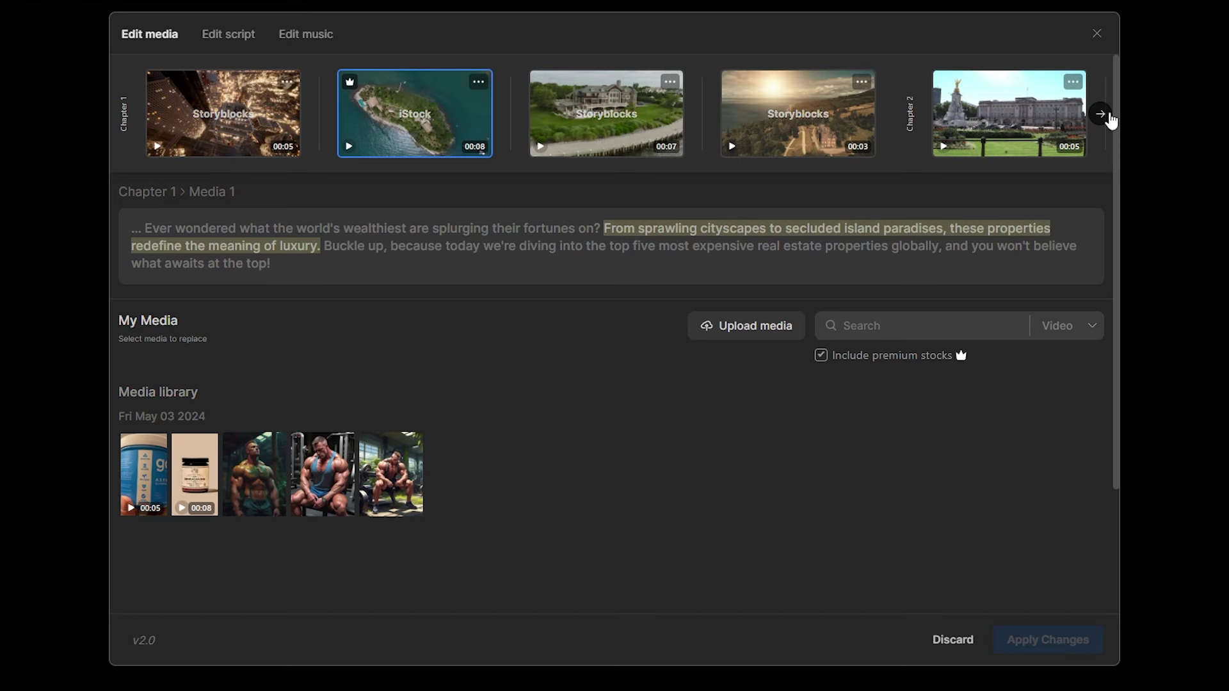
click(1100, 114)
click(1102, 115)
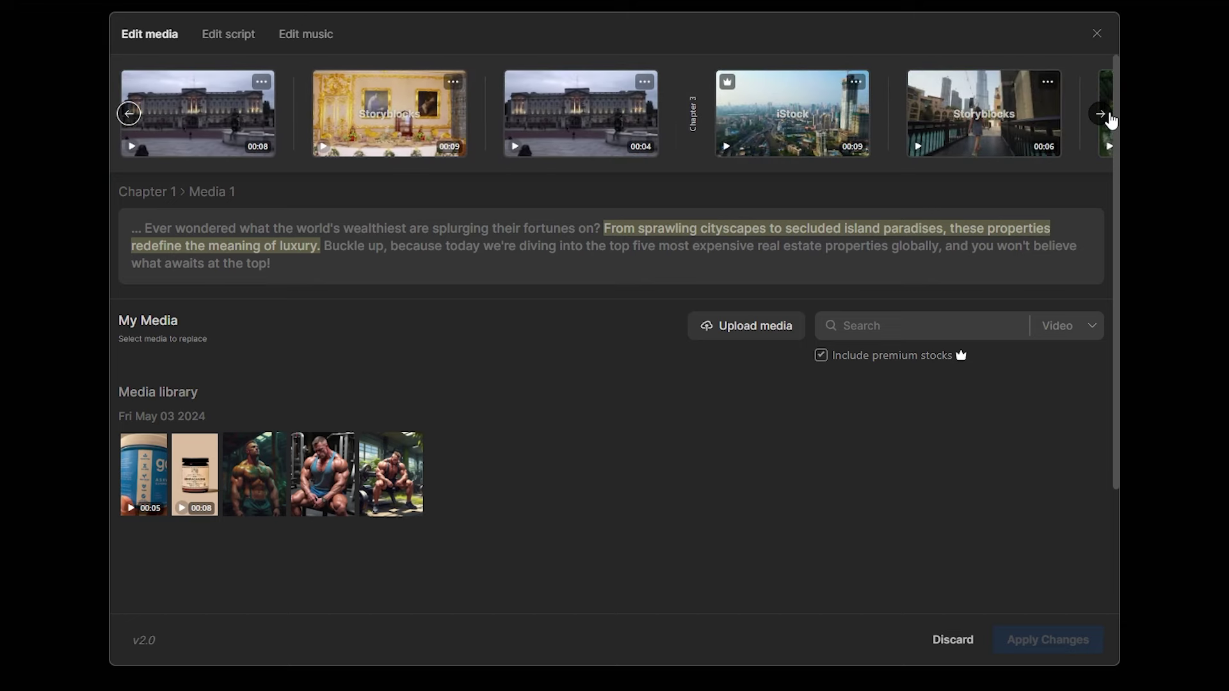
click(131, 114)
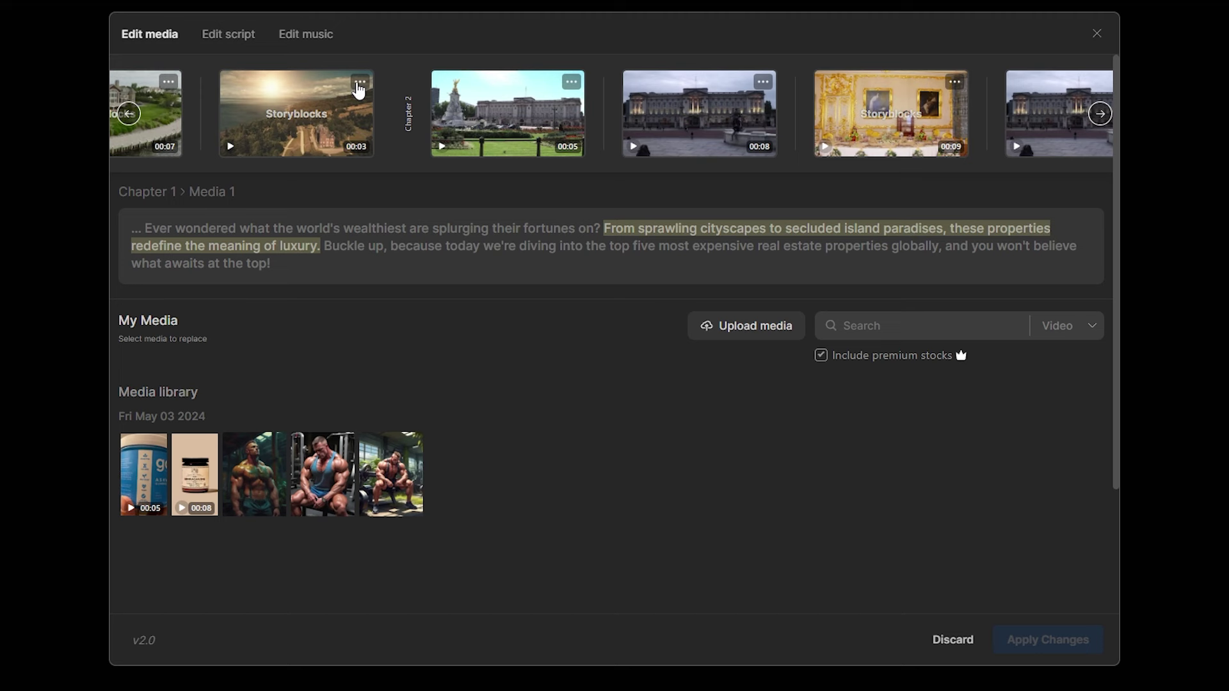
click(360, 90)
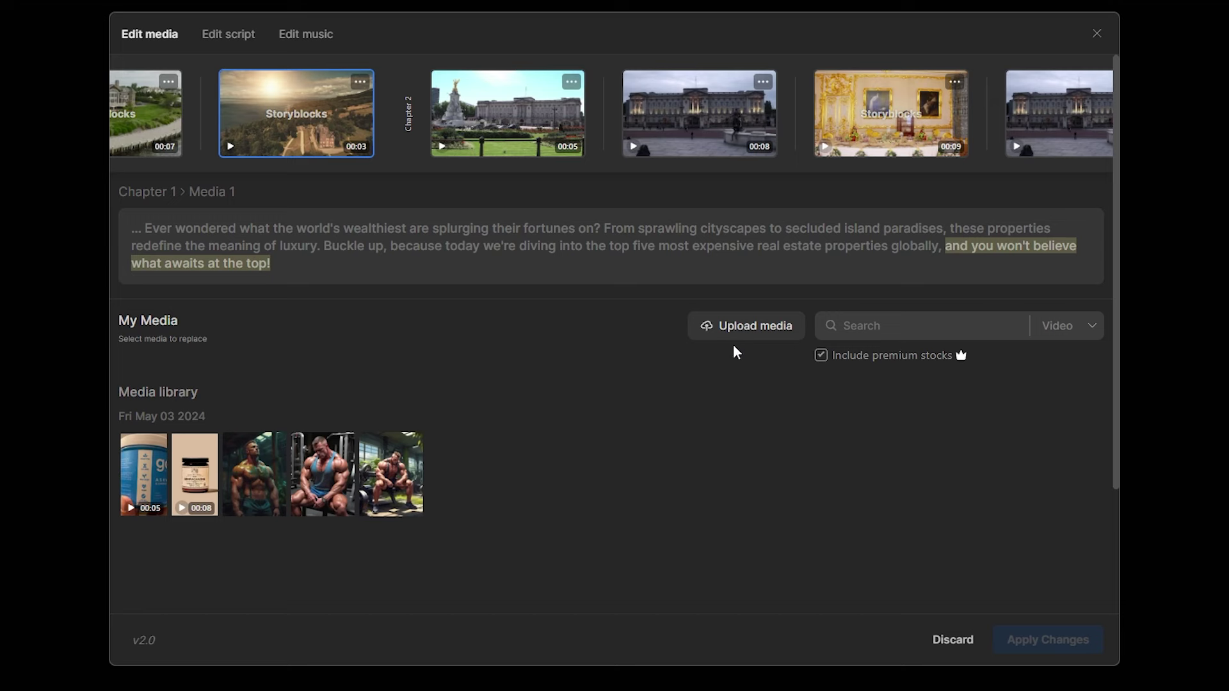
click(234, 37)
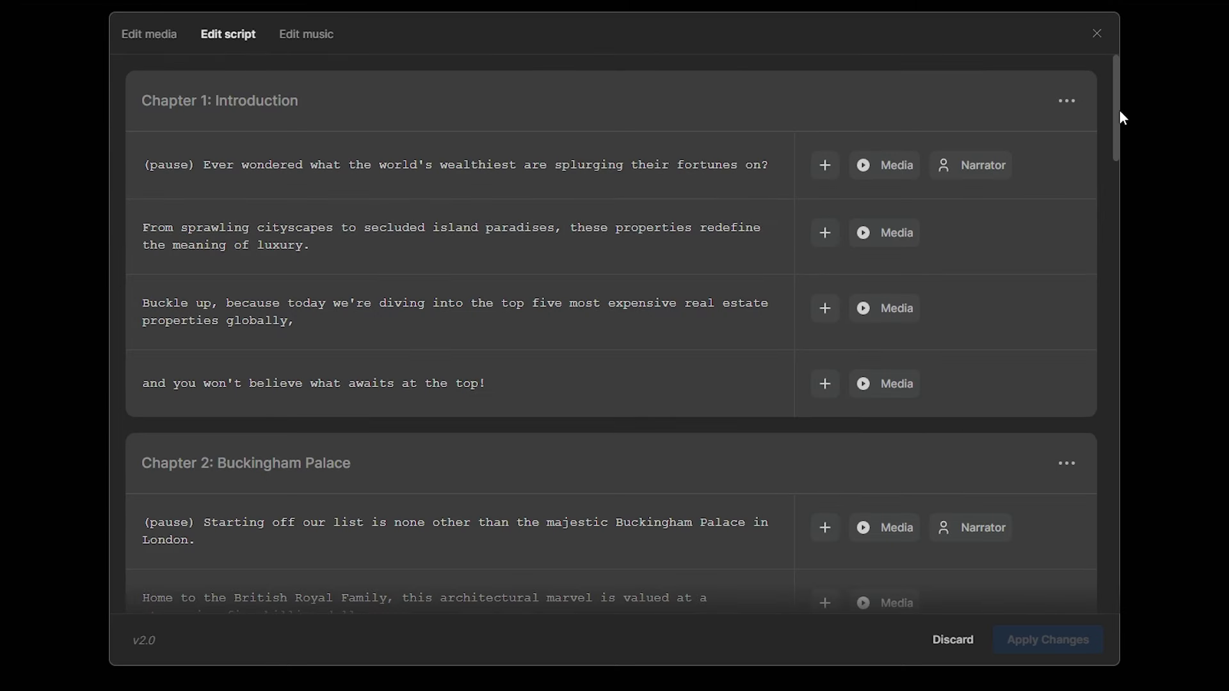
- Review each chapter's background music in the Edit music library without changes, then close the editor
drag(1119, 109, 1122, 193)
click(308, 37)
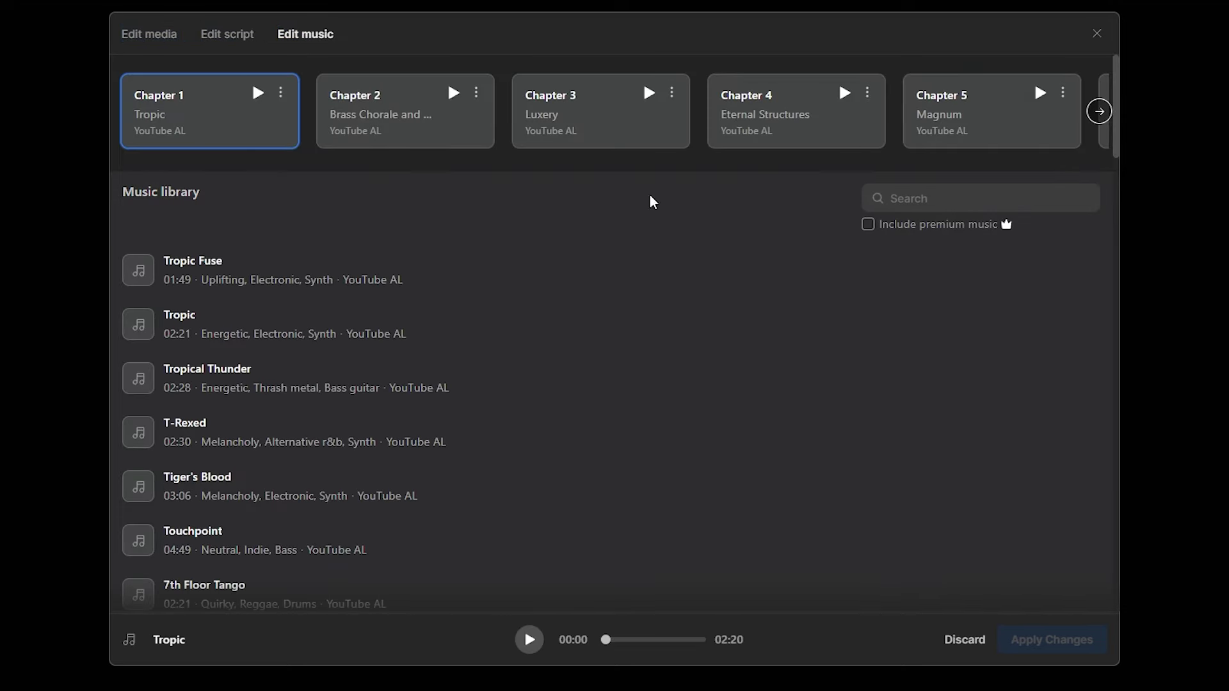
scroll(485, 367, down, 6)
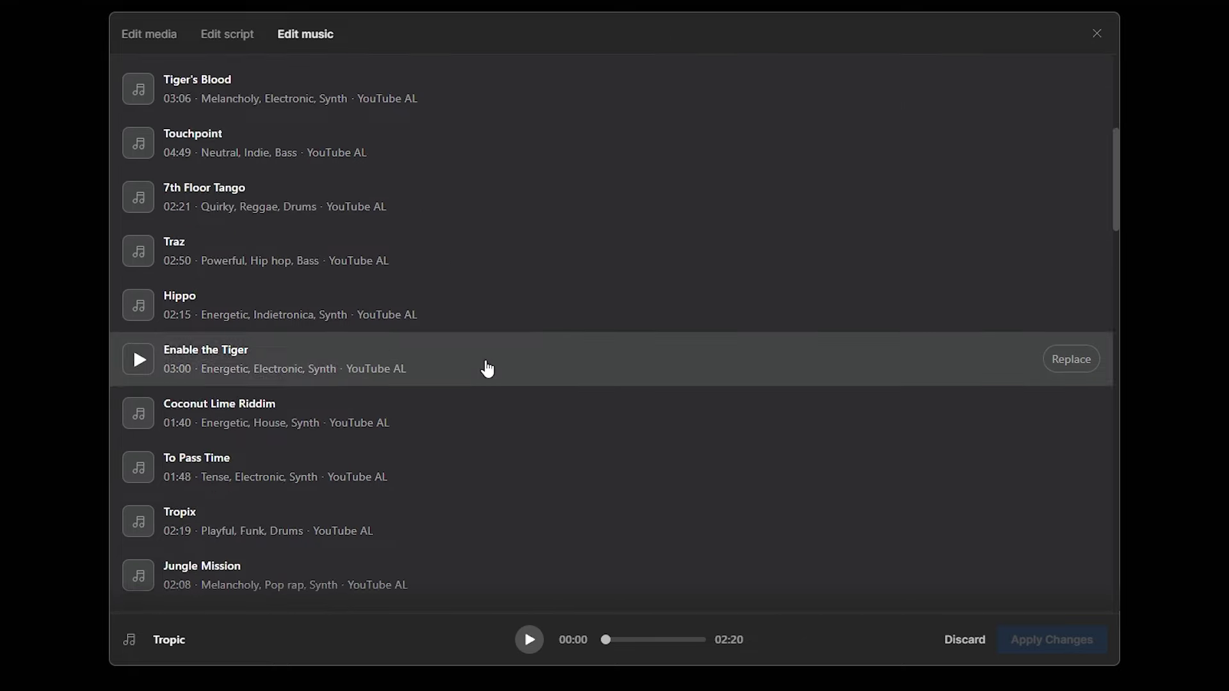
scroll(487, 370, down, 6)
scroll(439, 373, up, 12)
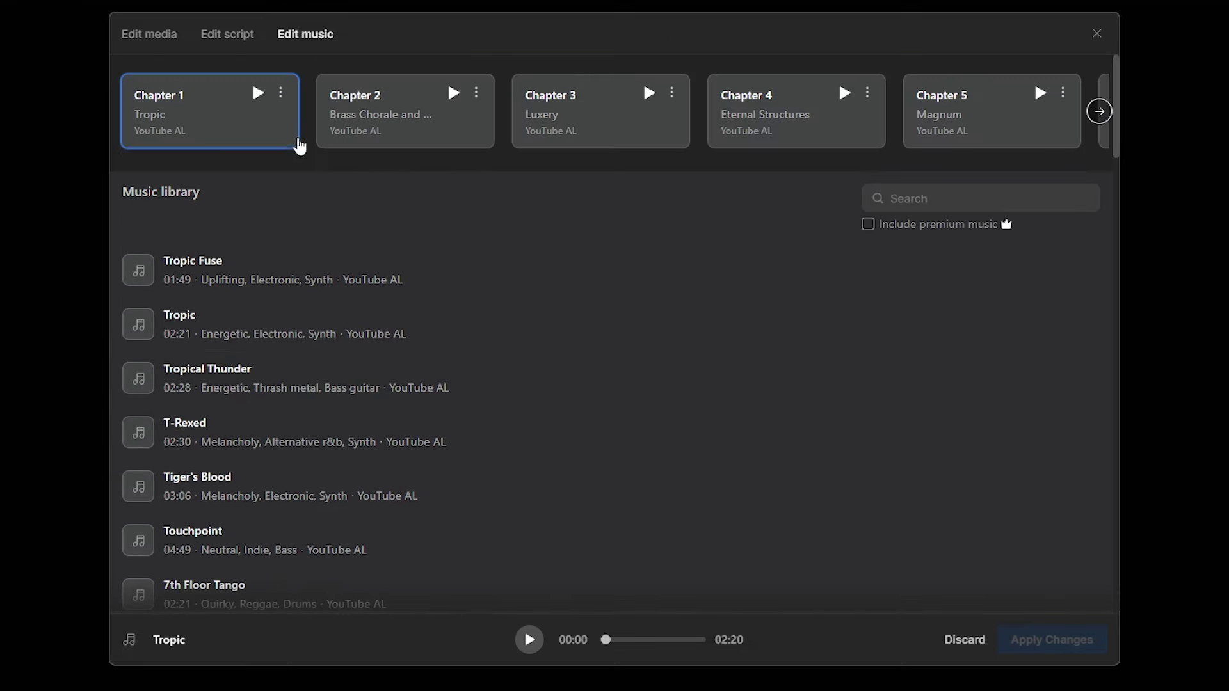
mouse_move(1042, 338)
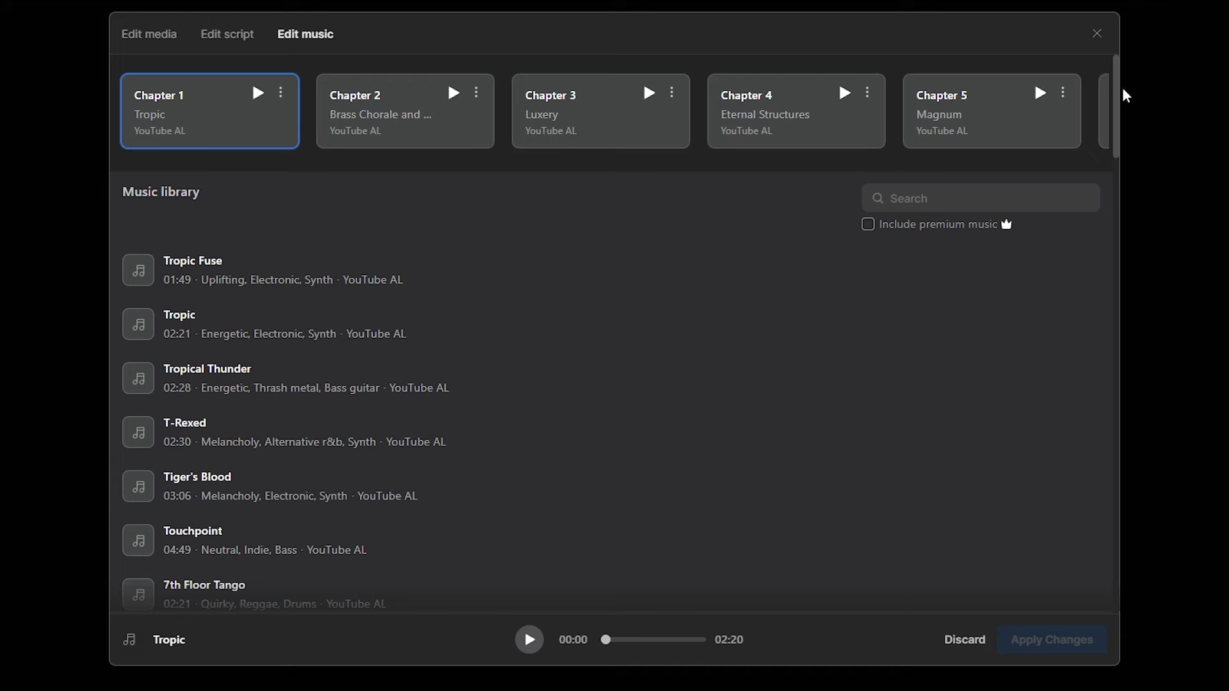
click(1095, 36)
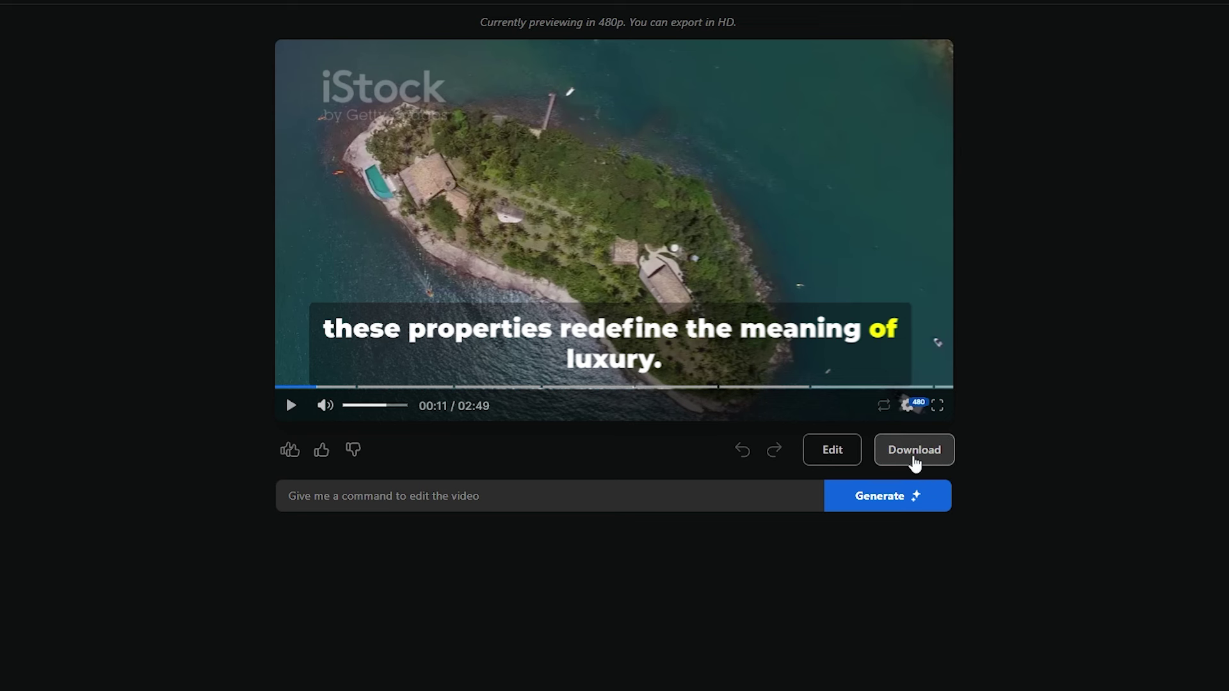
- Bring up the Download Settings for the generated real estate video
click(915, 452)
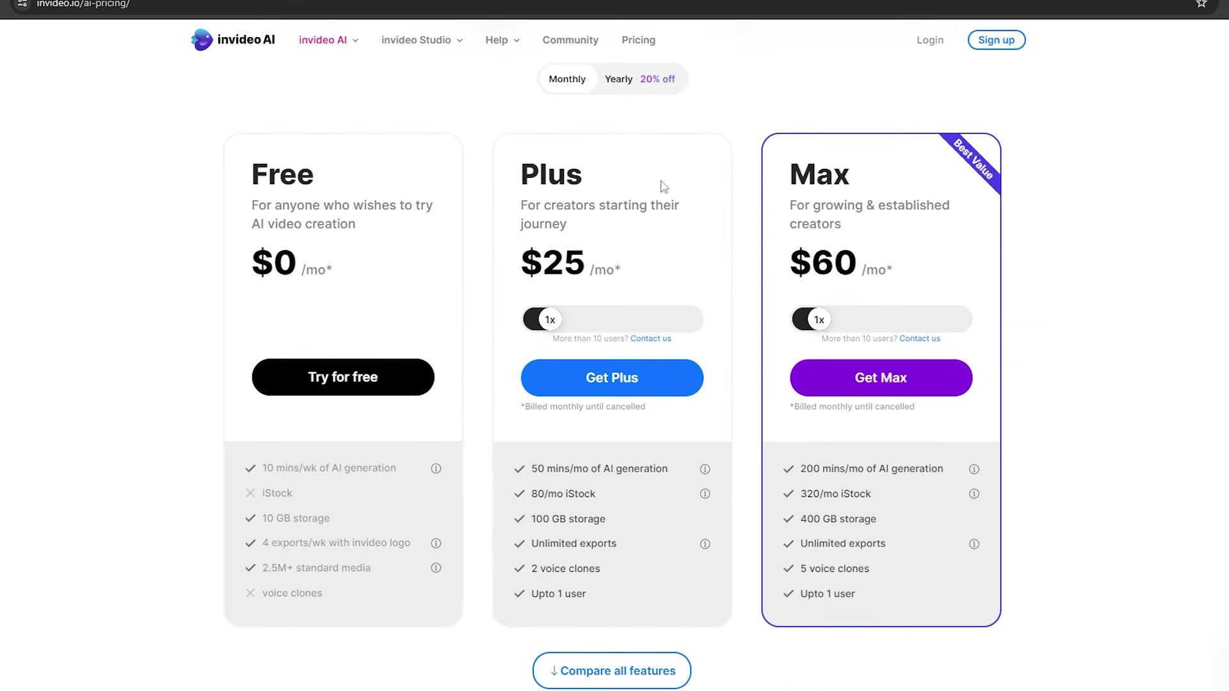
click(619, 80)
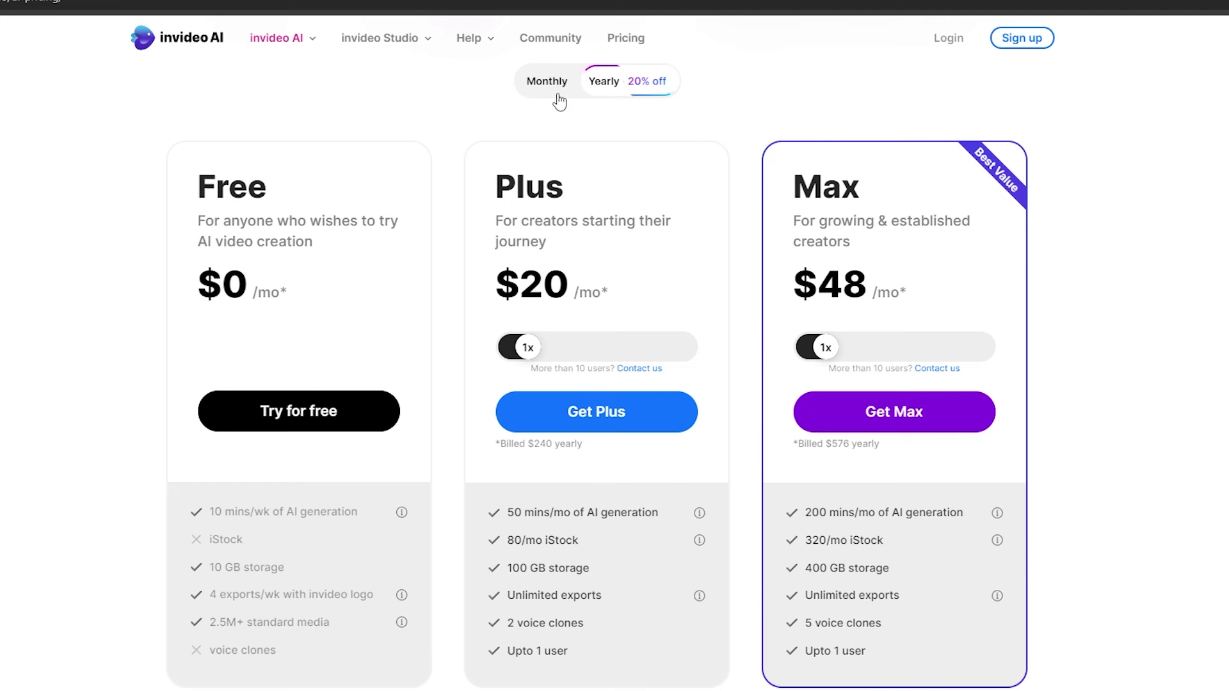
click(554, 89)
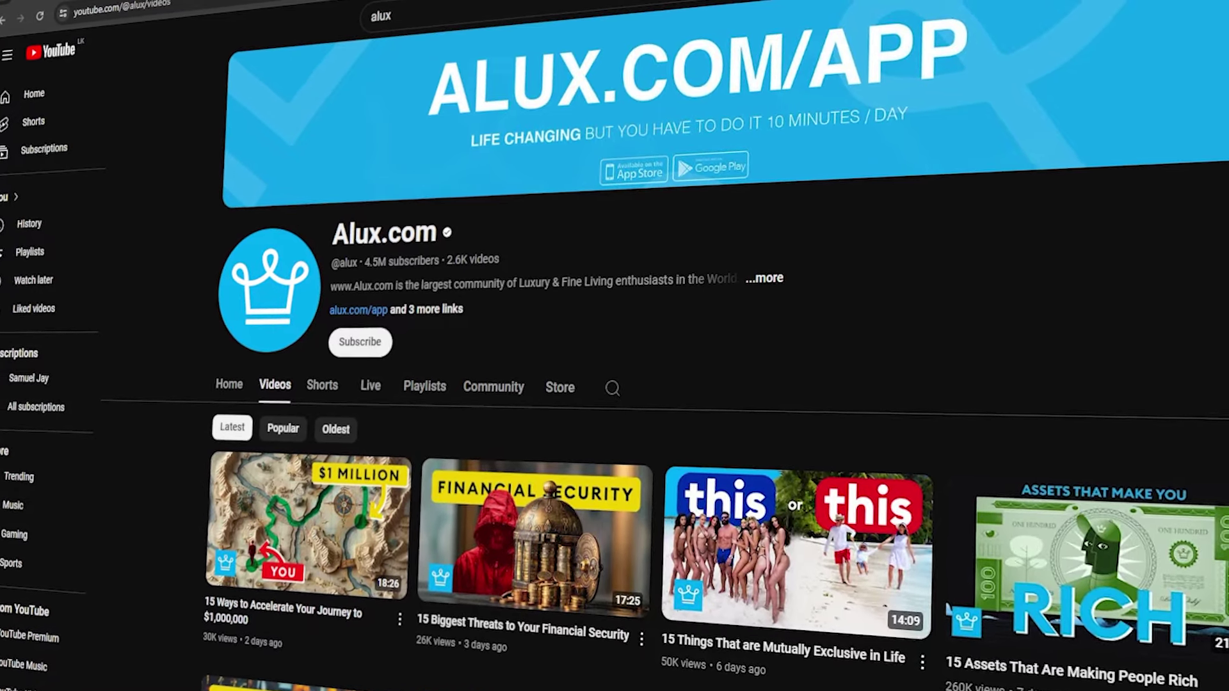
- Scroll through the Alux.com Videos grid and back up to the latest uploads
scroll(615, 346, down, 15)
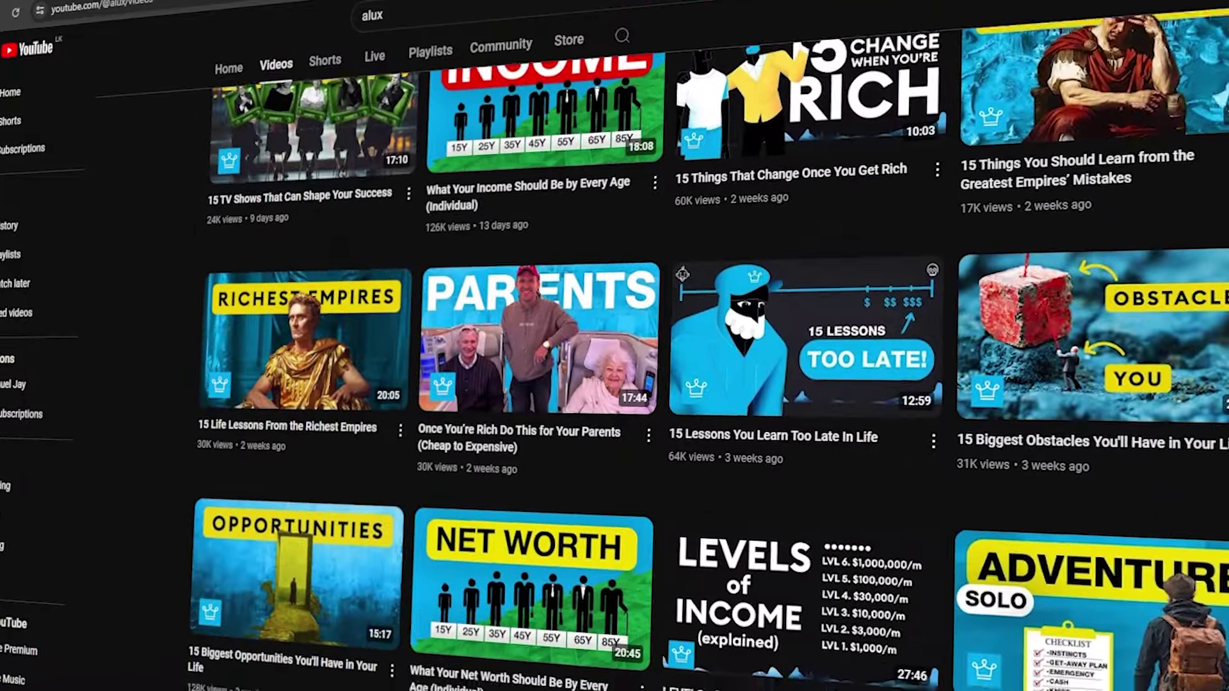
scroll(614, 346, down, 8)
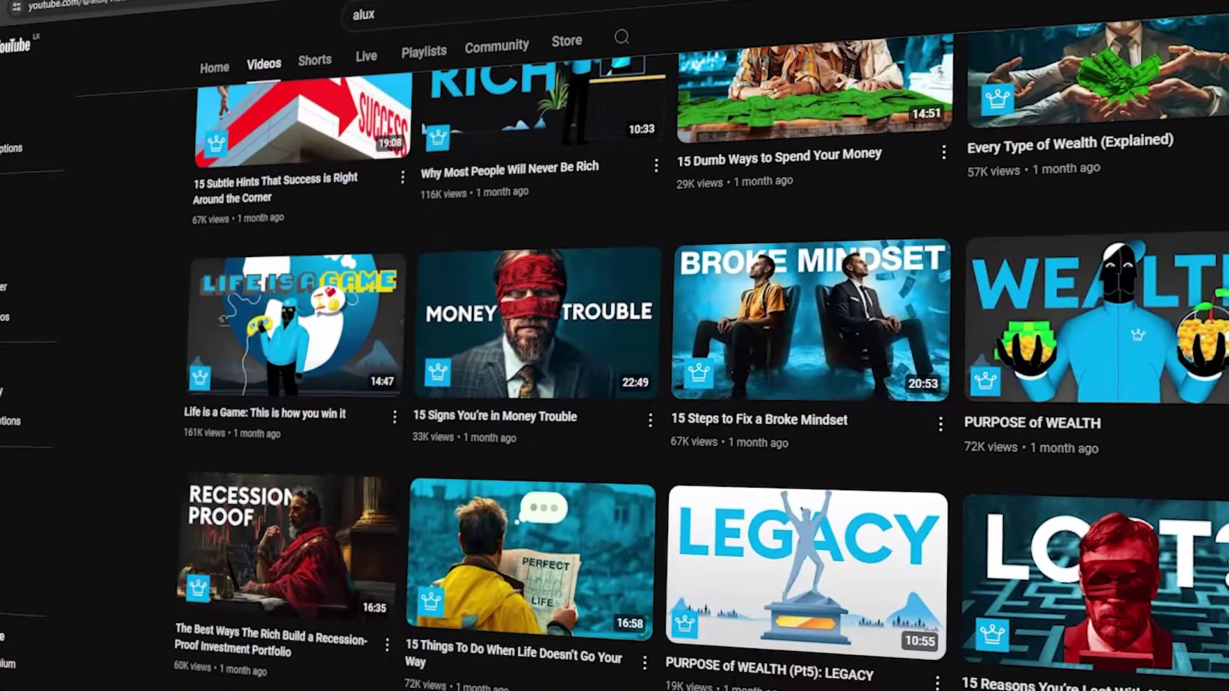
scroll(614, 346, up, 20)
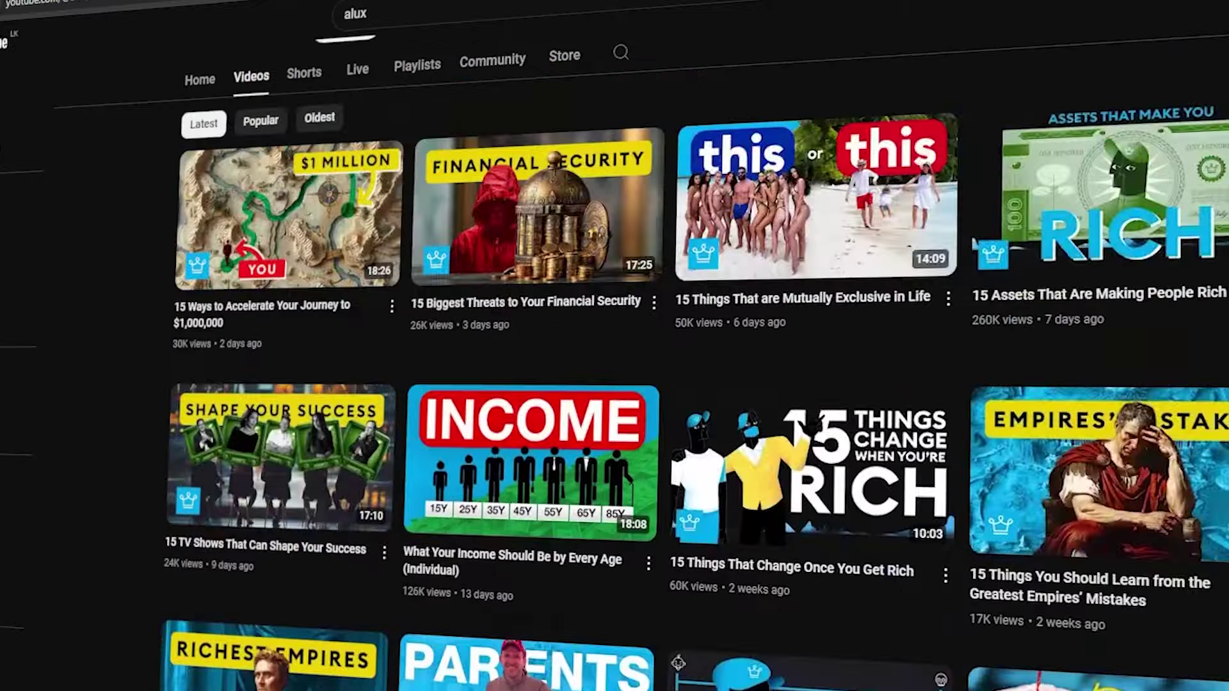